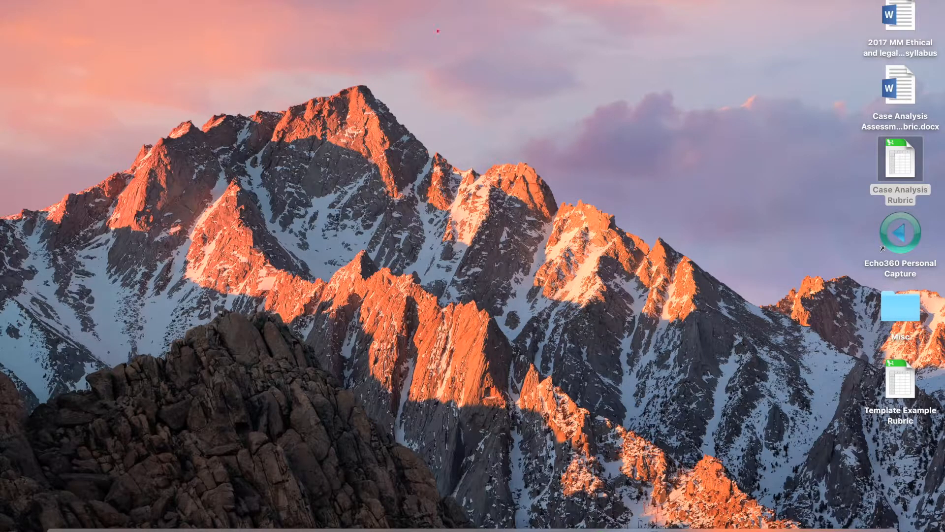
Step: Open the Ethical and legal syllabus document, examine the legal and ethical case analysis report requirement in the grading table, and minimize it
double_click(900, 20)
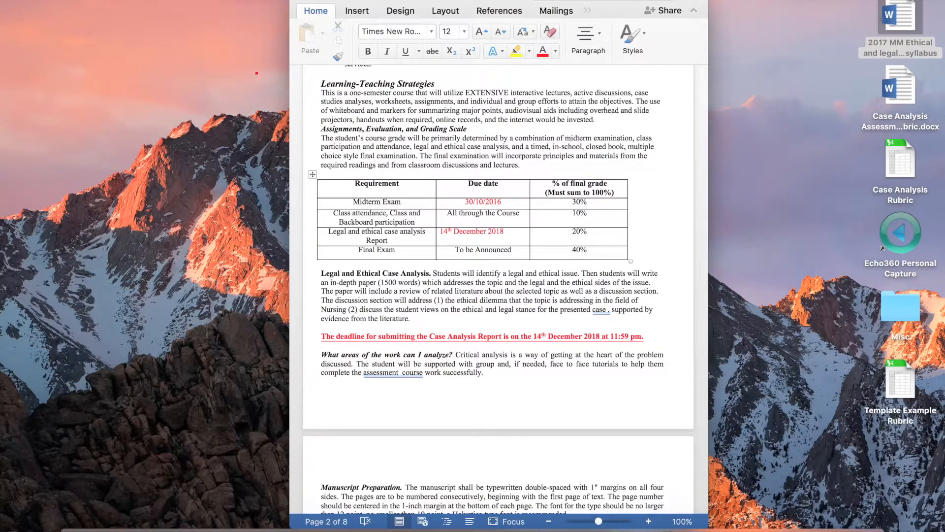
scroll(484, 230, up, 14)
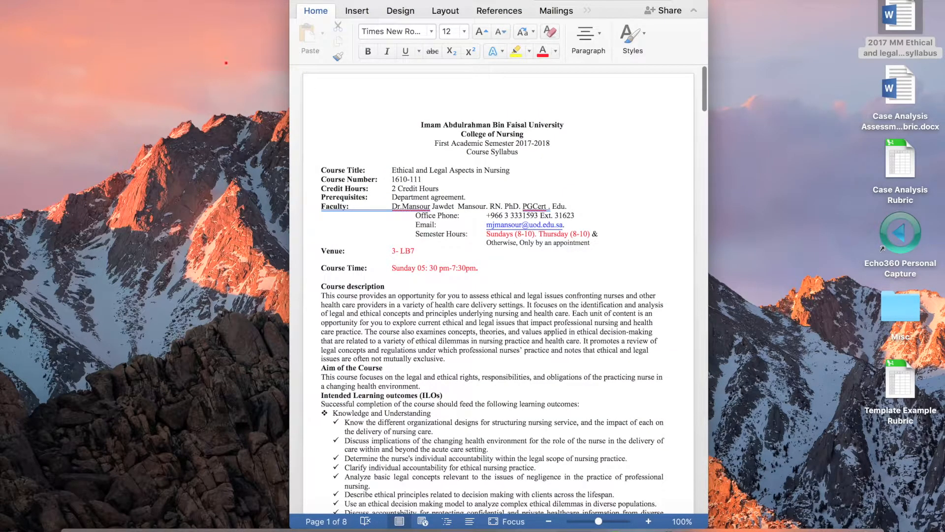
scroll(499, 289, down, 15)
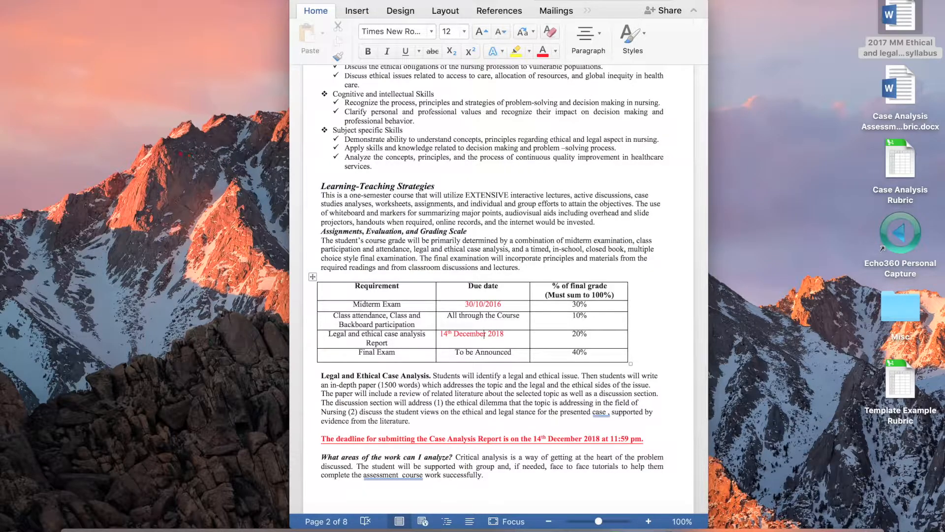
drag(362, 334, 388, 343)
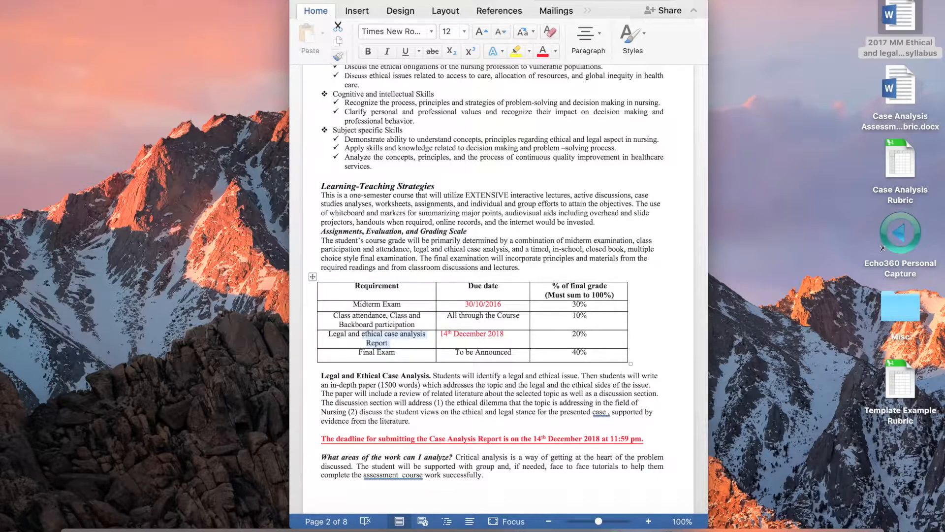
key(super+m)
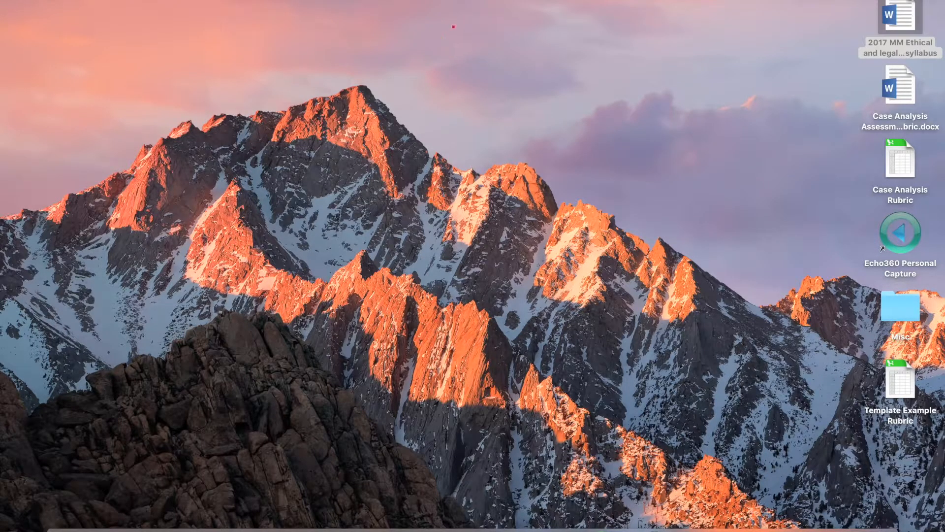
Step: Open the Case Analysis Assessment Rubric document and the Case Analysis Rubric spreadsheet, examine their criteria and mark bands, and minimize both
double_click(900, 87)
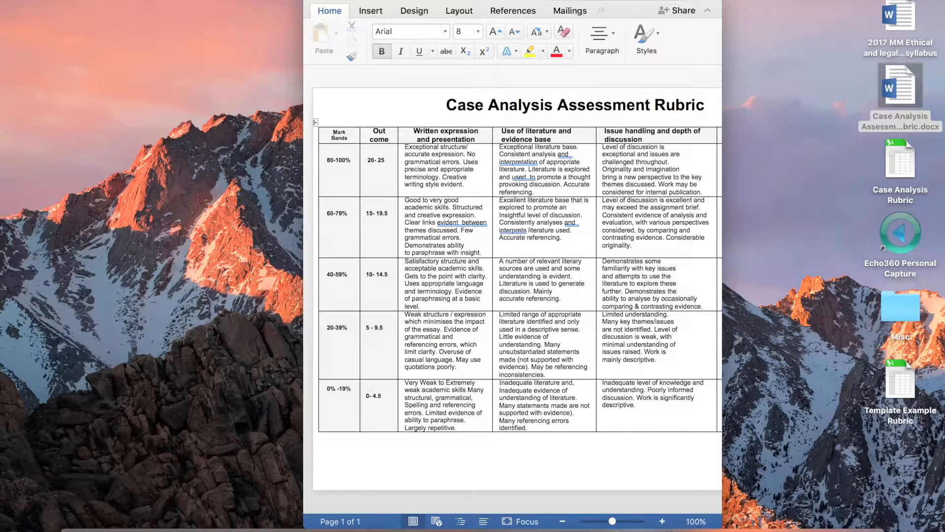
key(ctrl+super+f)
double_click(901, 160)
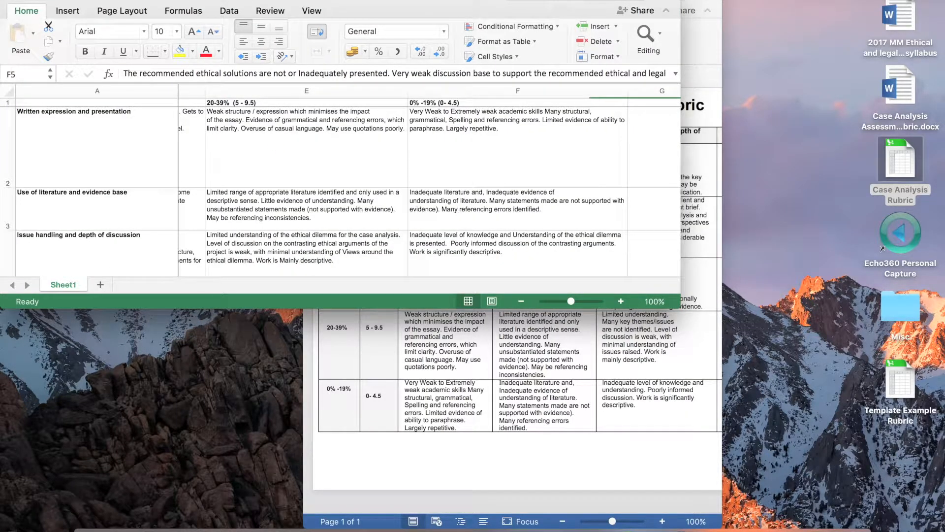
click(25, 0)
scroll(108, 78, left, 1)
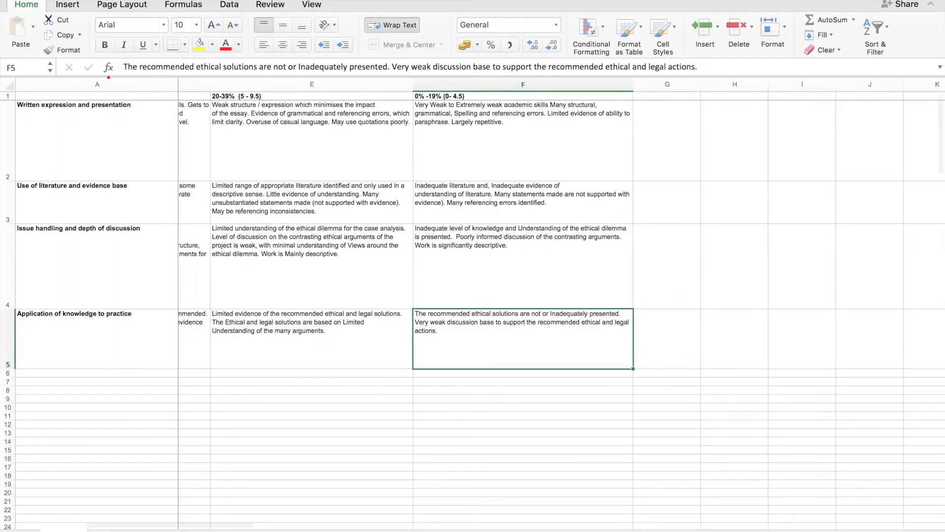
scroll(109, 78, left, 3)
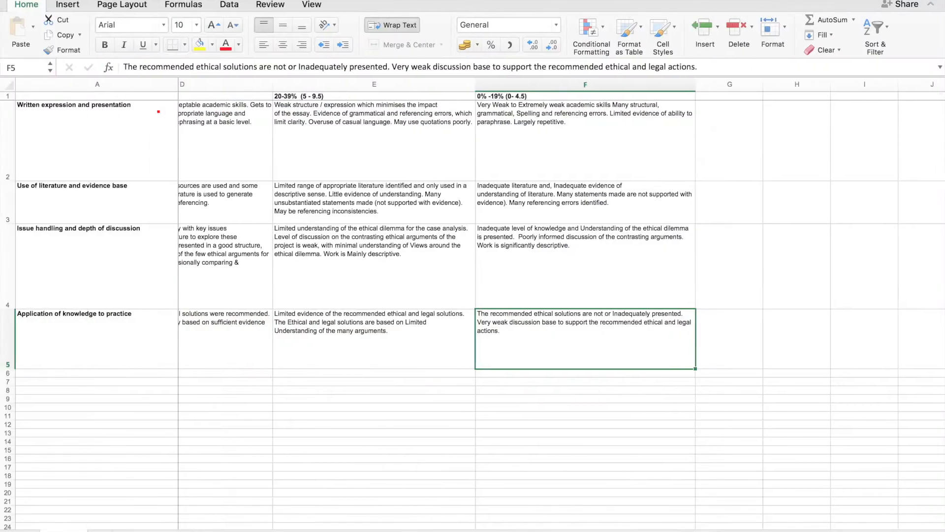
scroll(561, 227, left, 5)
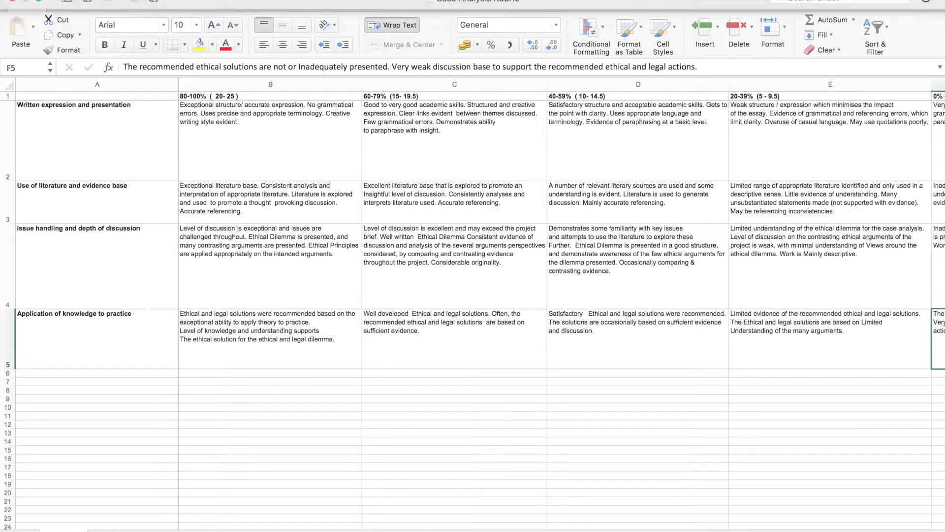
click(38, 1)
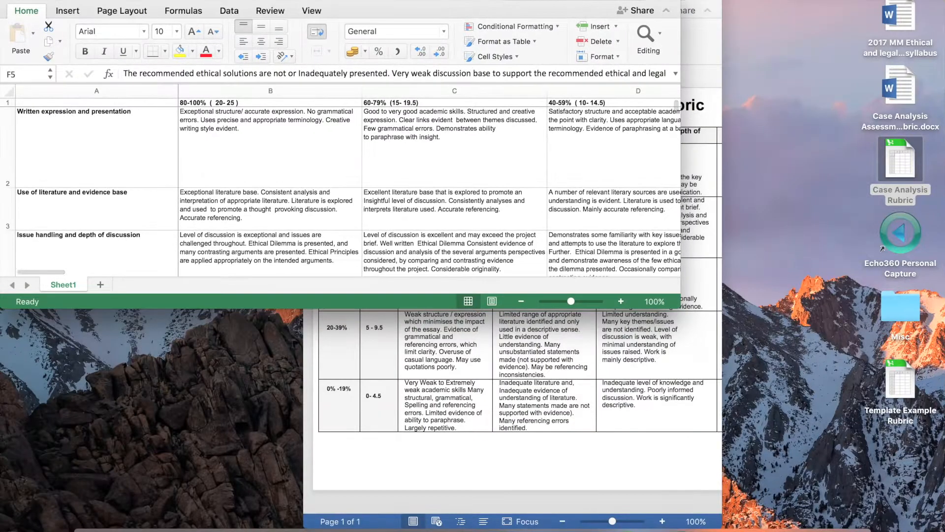
click(24, 1)
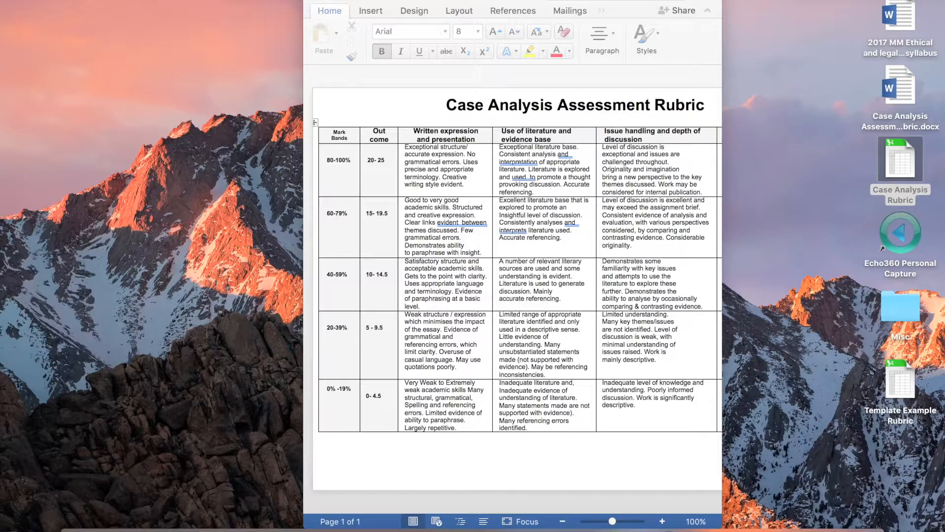
click(327, 1)
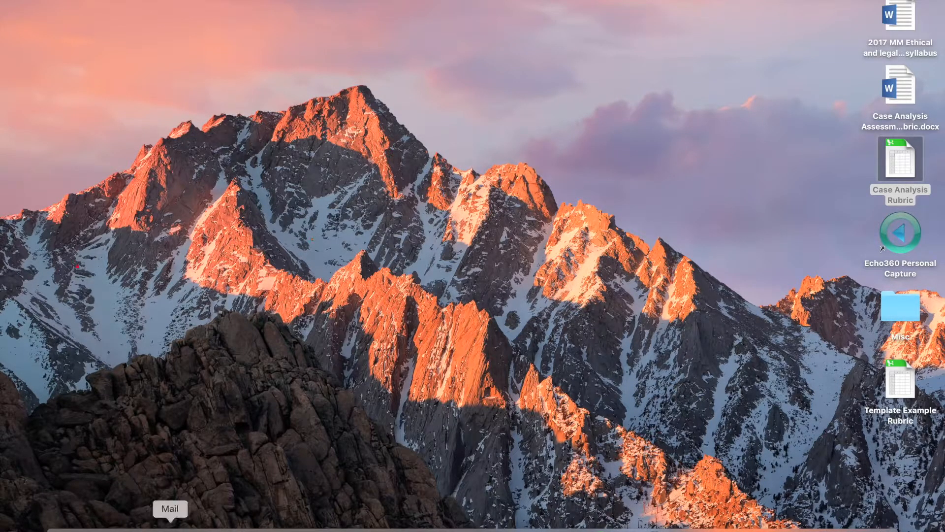
Step: Switch to the browser and add a content area named "Trial Assessment" to the Ethical & Legal Aspect in Nurs-B01 course menu
click(141, 522)
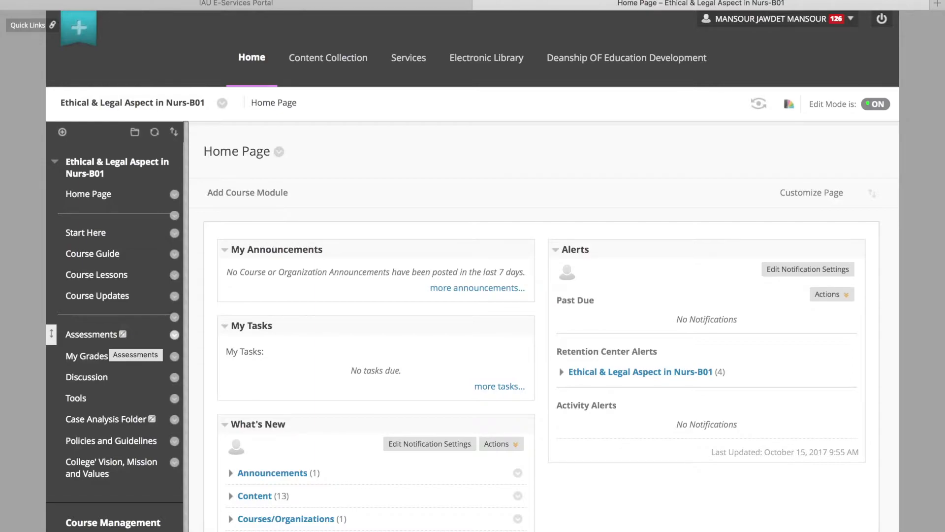
click(62, 132)
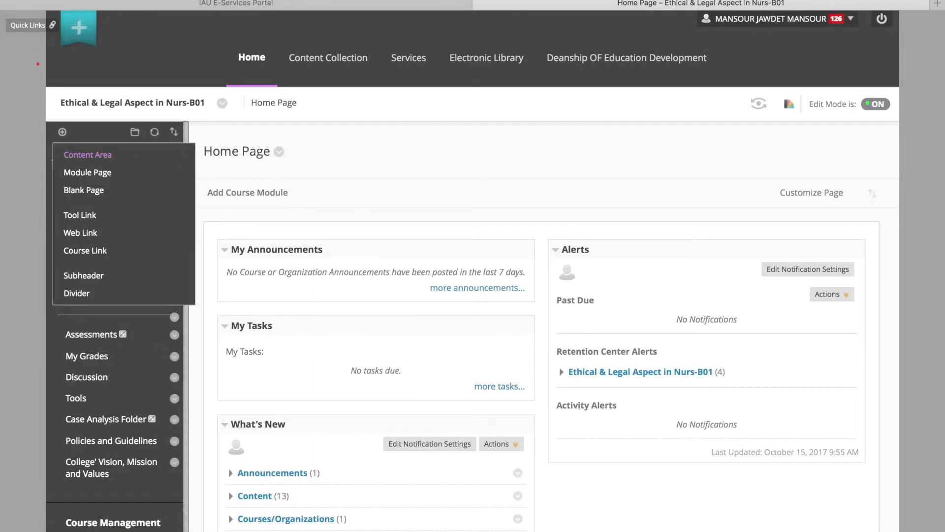
click(87, 154)
text(Tr)
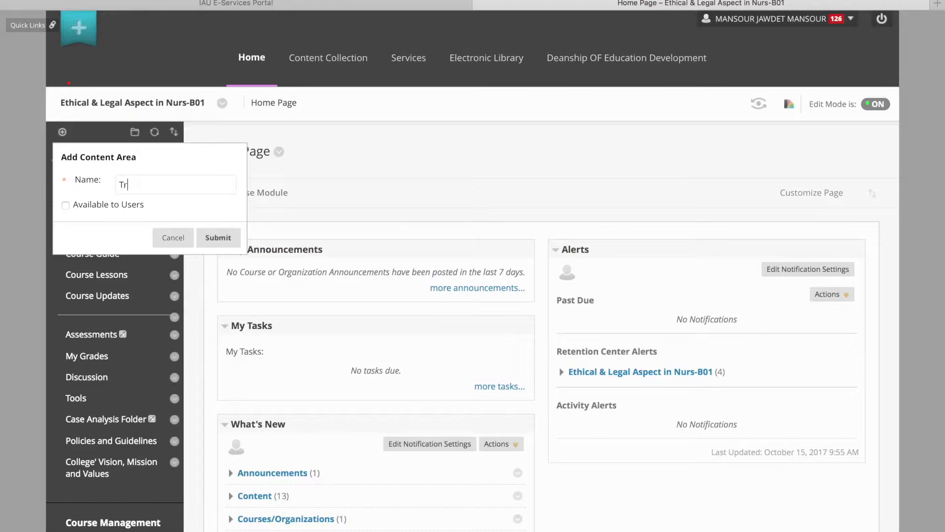
text(ial Assessment)
right_click(161, 184)
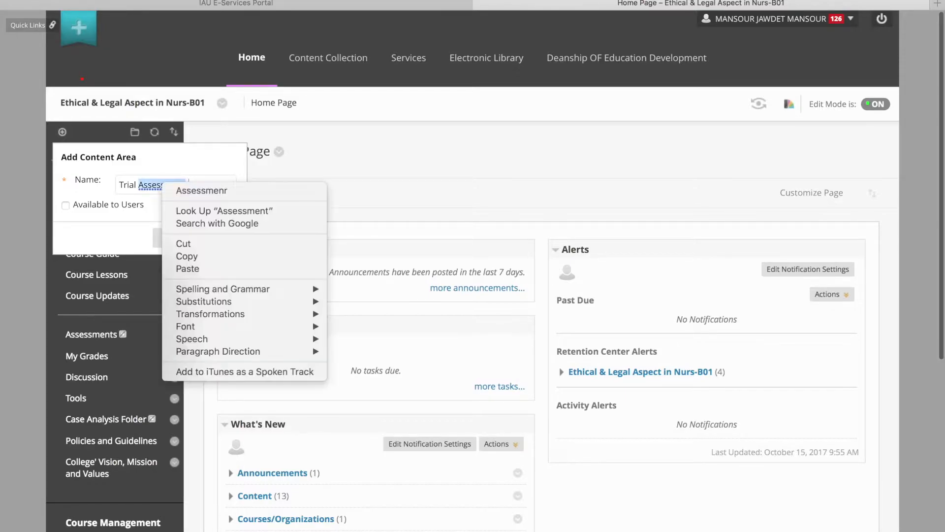
click(202, 190)
key(BackSpace)
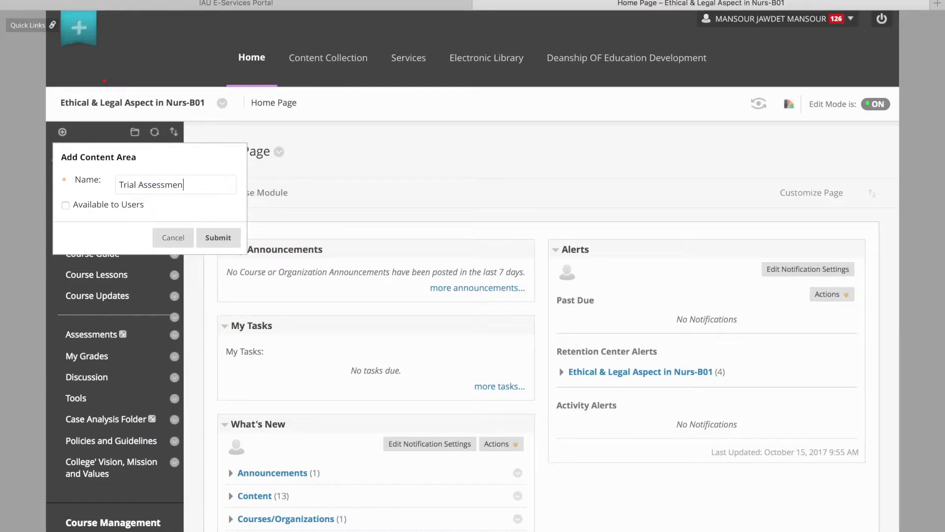
text(t)
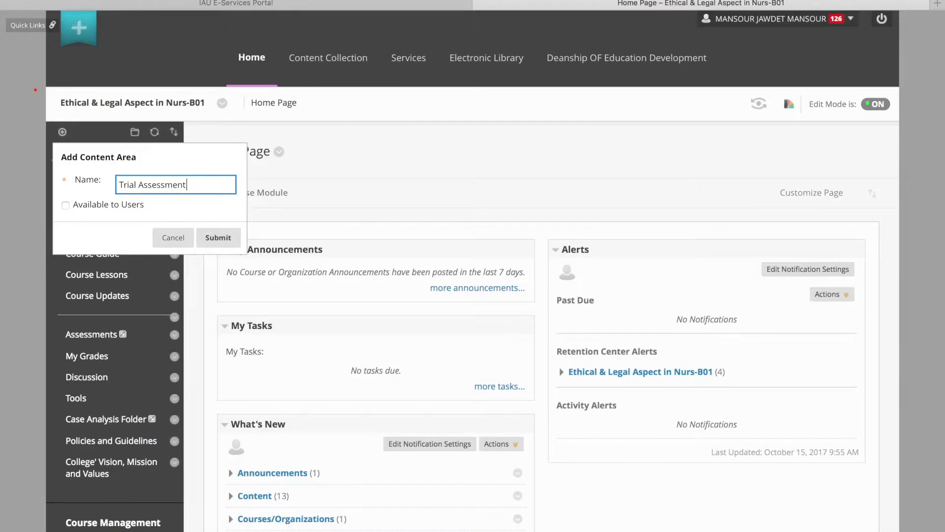
key(Return)
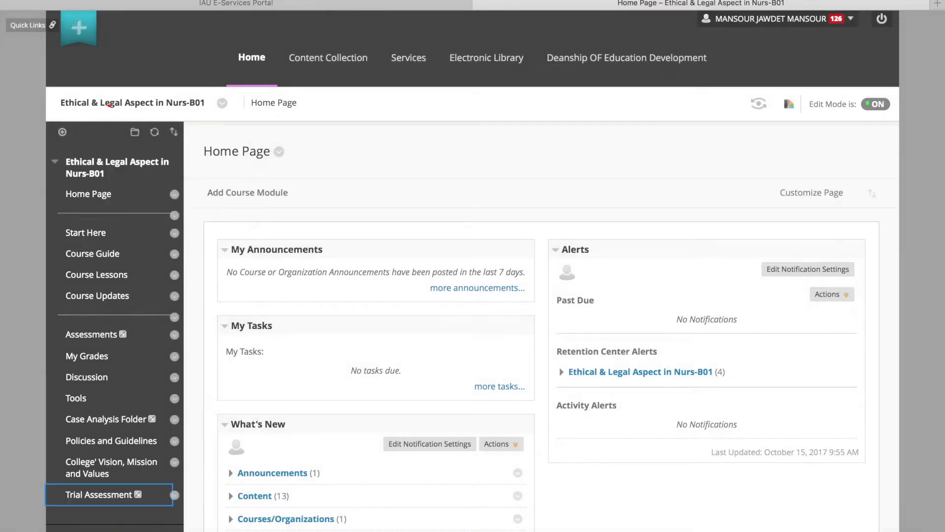
Step: Start a Turnitin assessment in the Trial Assessment content area and name it "Case Analysis Report"
scroll(80, 192, down, 3)
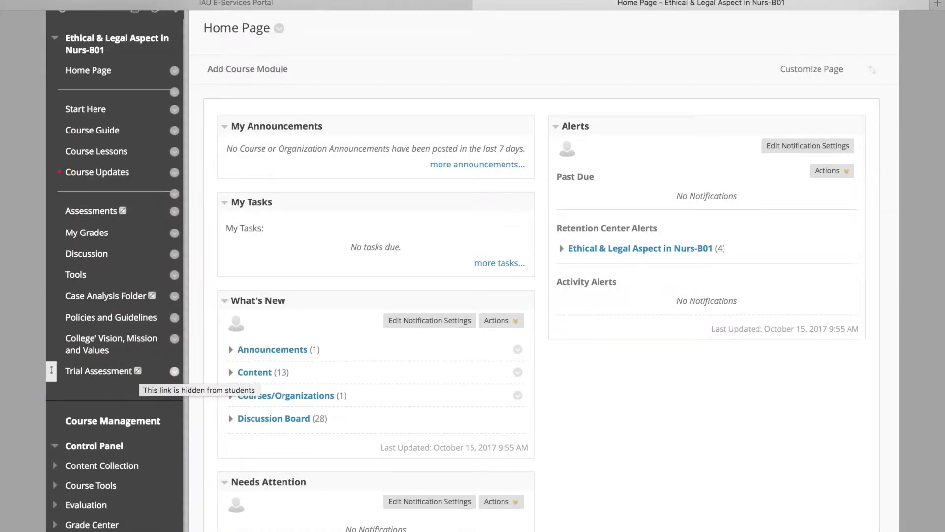
click(98, 371)
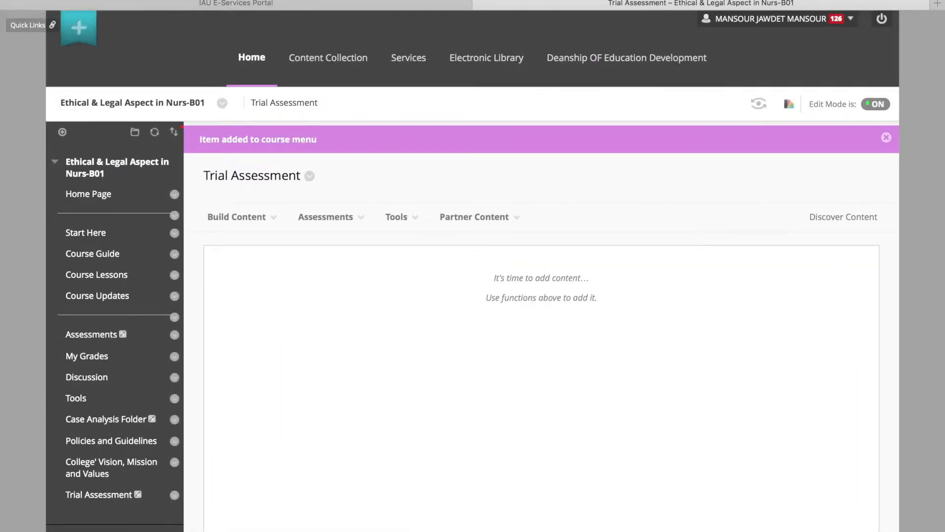
mouse_move(335, 217)
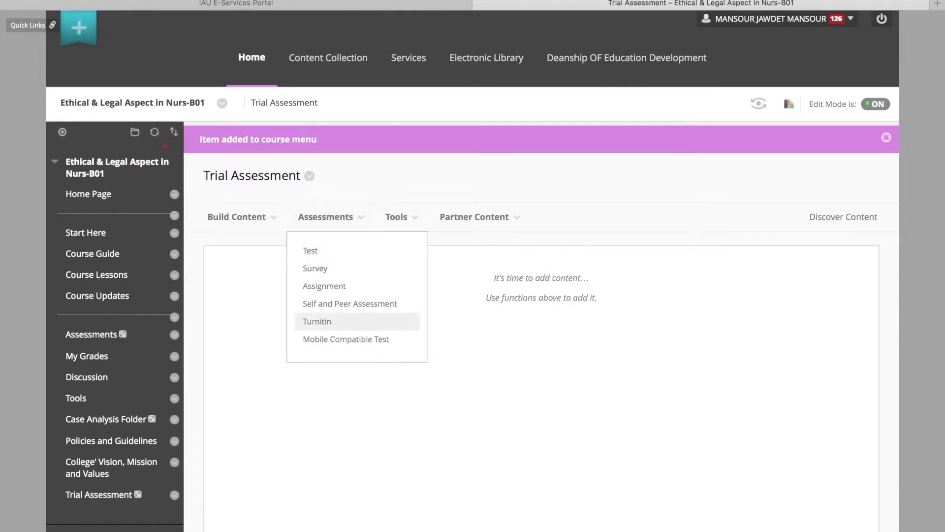
key(Return)
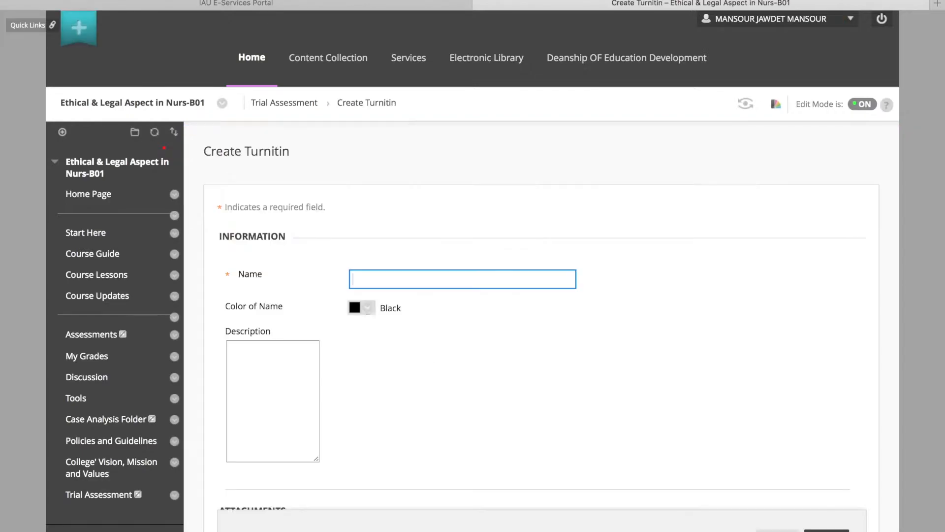
text(Case)
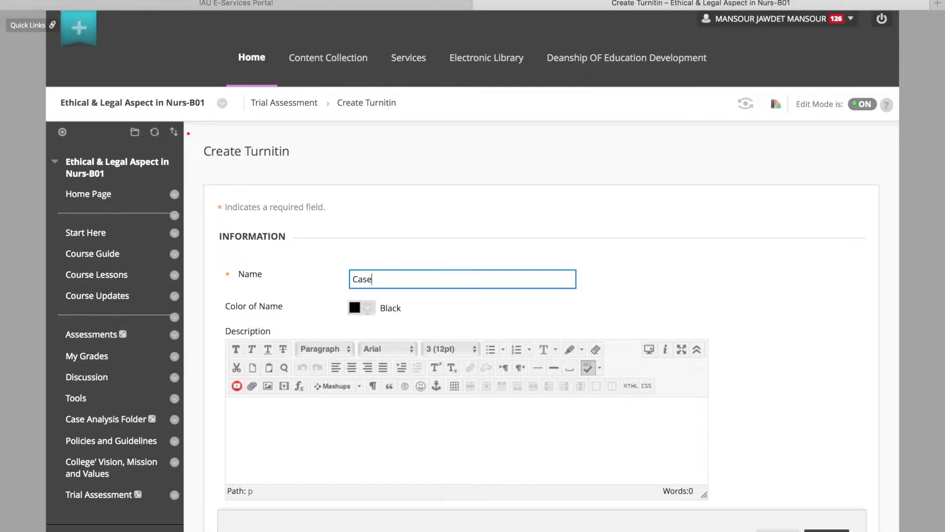
text( Analysis Report)
Step: Enable evaluation for the Turnitin assessment and set the points possible to 100
scroll(229, 150, down, 5)
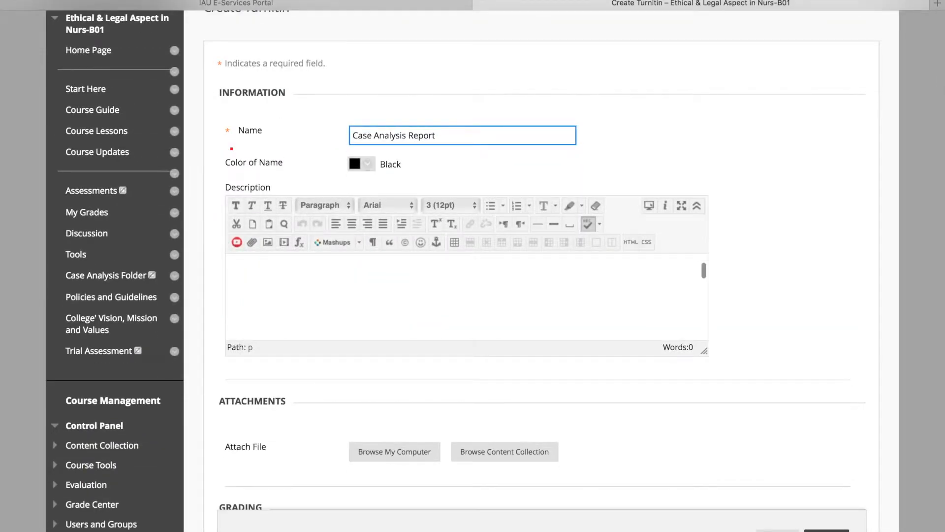
scroll(341, 176, down, 10)
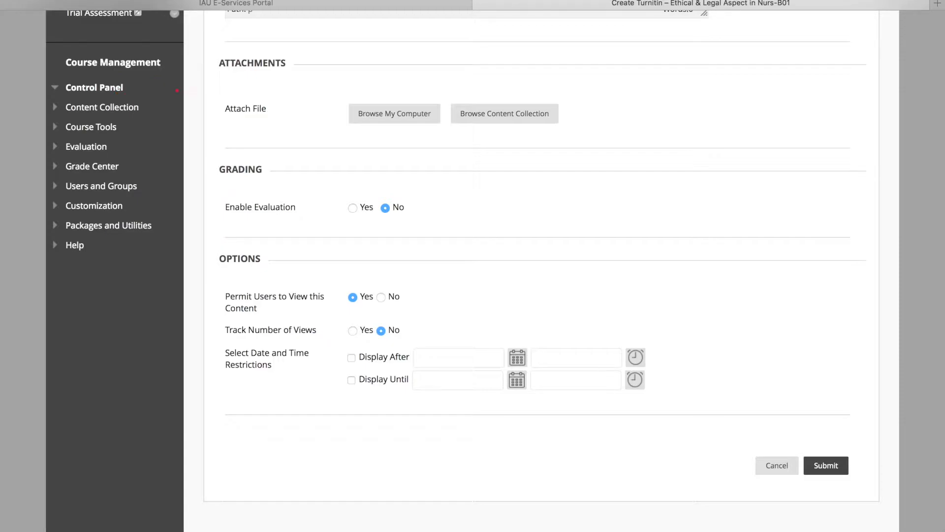
click(353, 209)
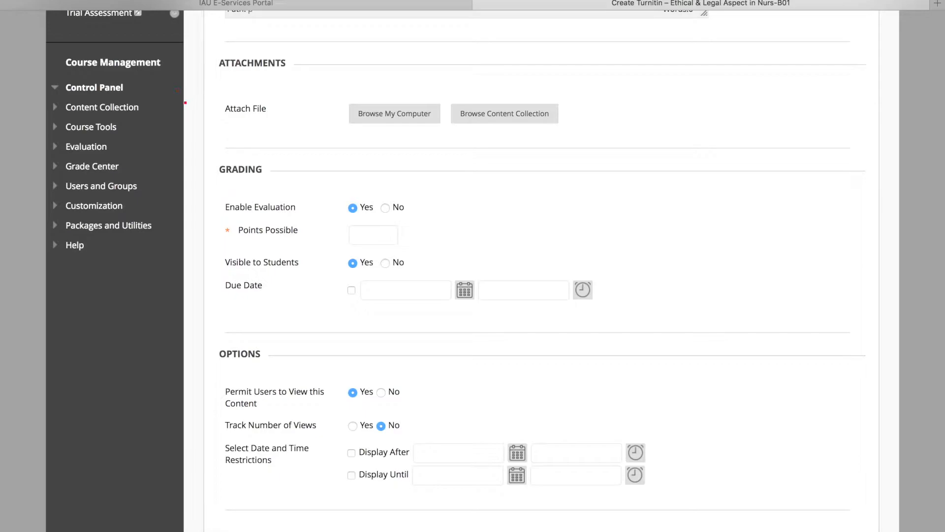
text(100)
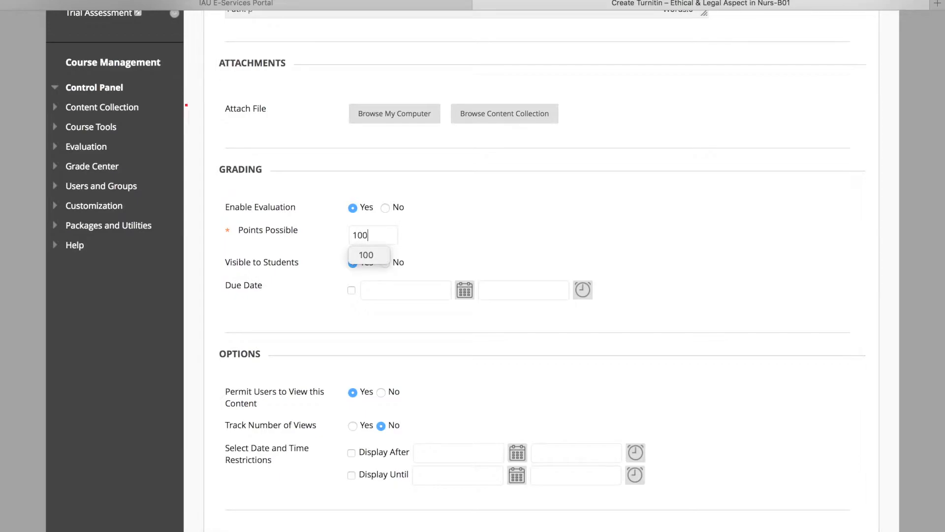
key(Down)
click(236, 104)
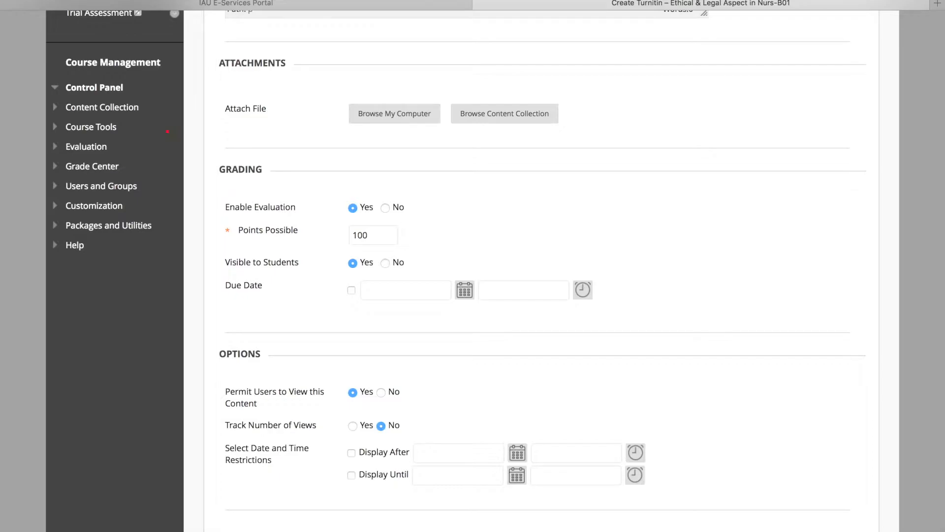
Step: Turn on tracking of the number of views and submit the Turnitin assessment
scroll(181, 131, down, 2)
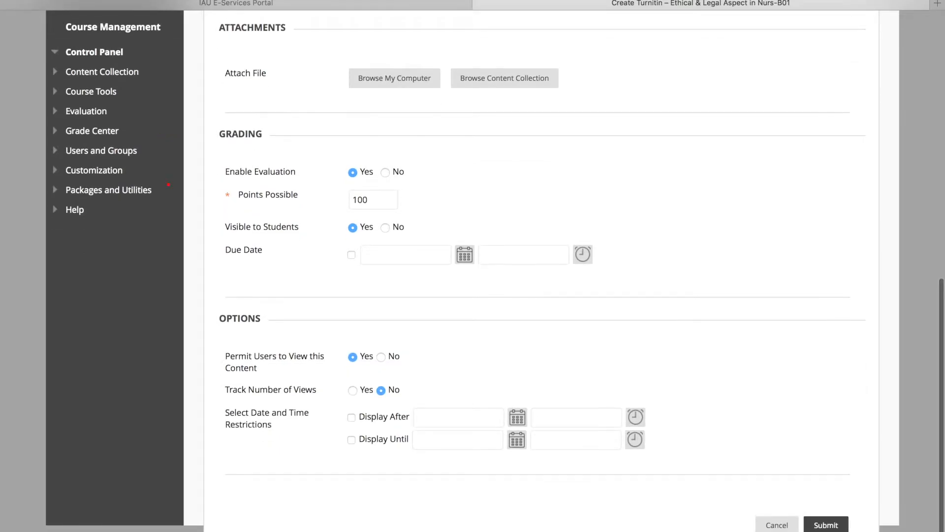
click(352, 391)
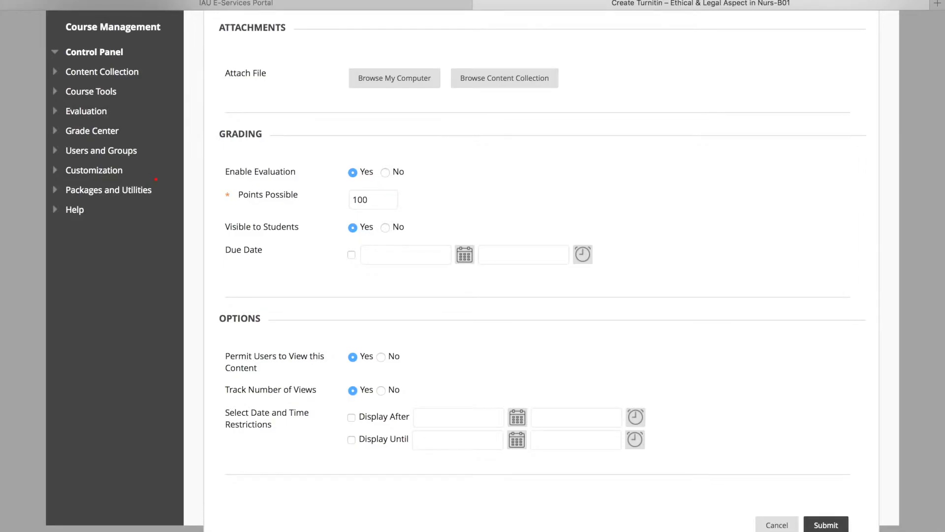
scroll(156, 179, down, 1)
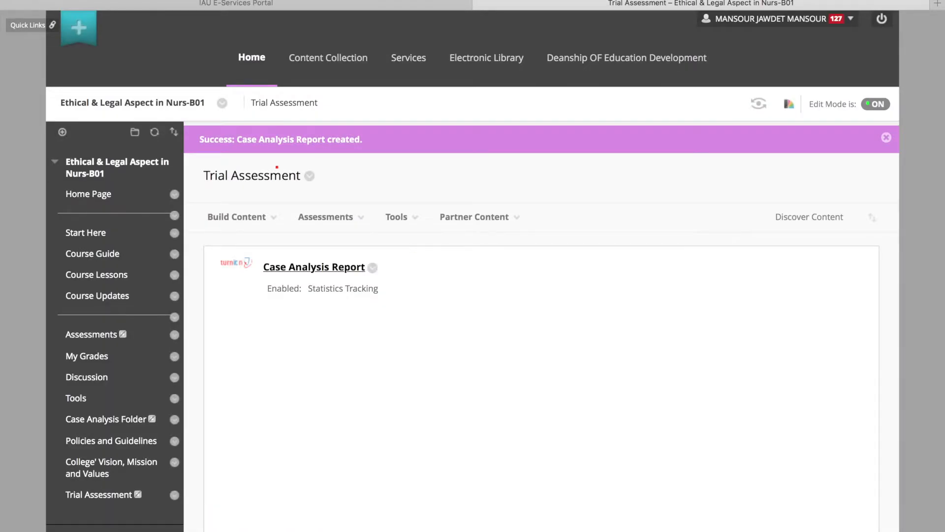
click(325, 217)
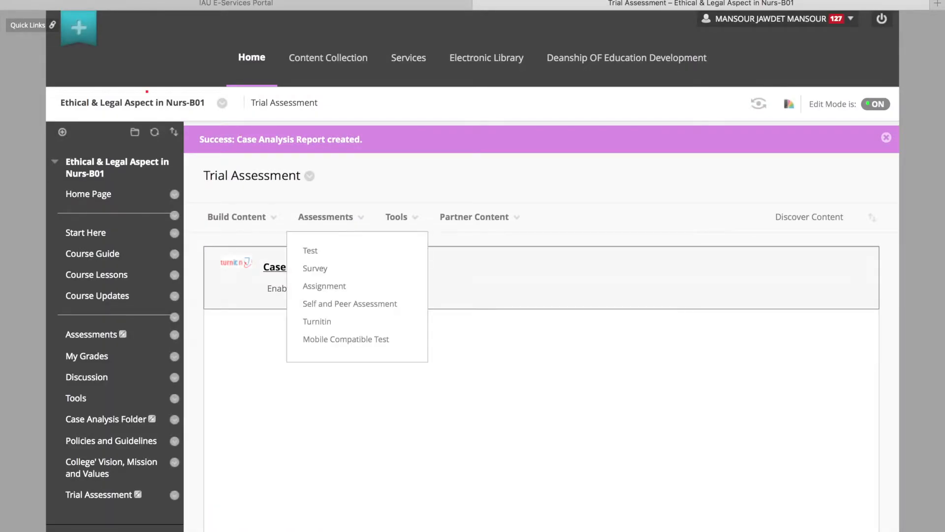
click(236, 217)
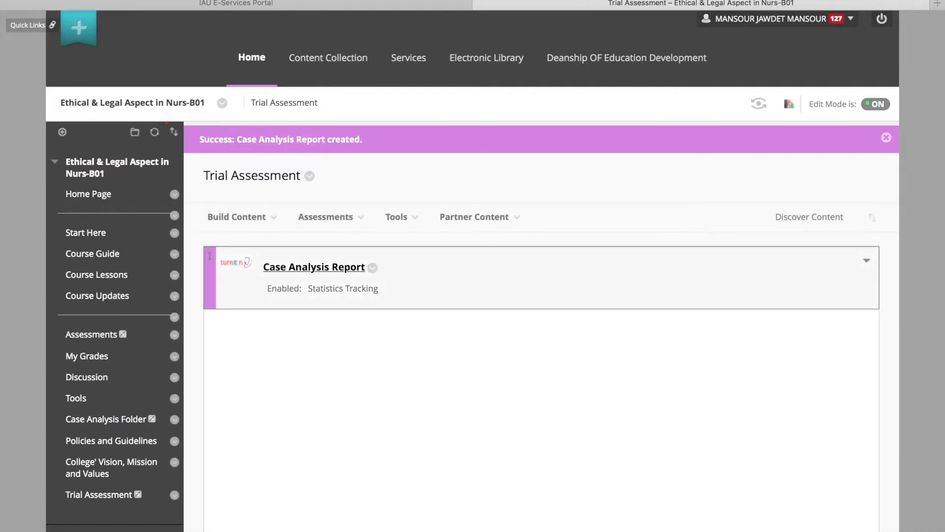
Step: Open the Case Analysis Report assignment's settings and enter the instruction "You can submit an many drafts as you want to the system"
click(314, 267)
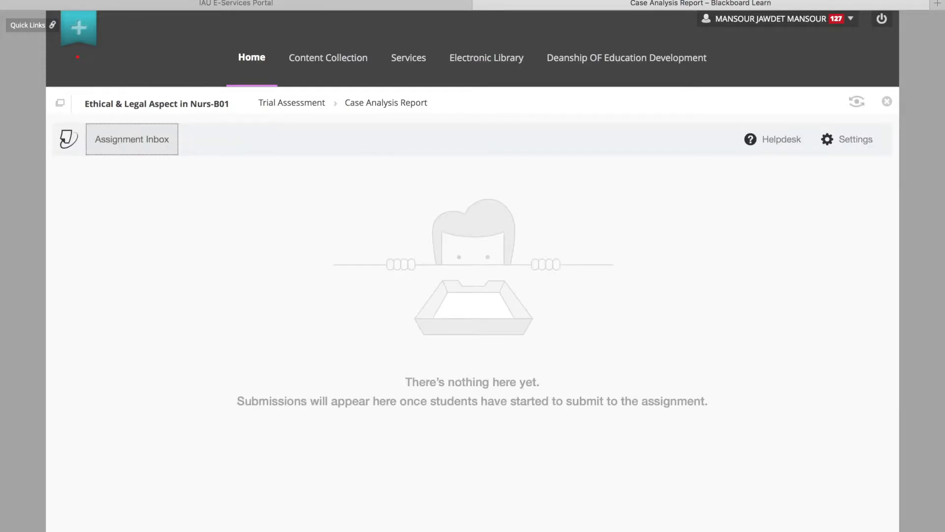
click(847, 140)
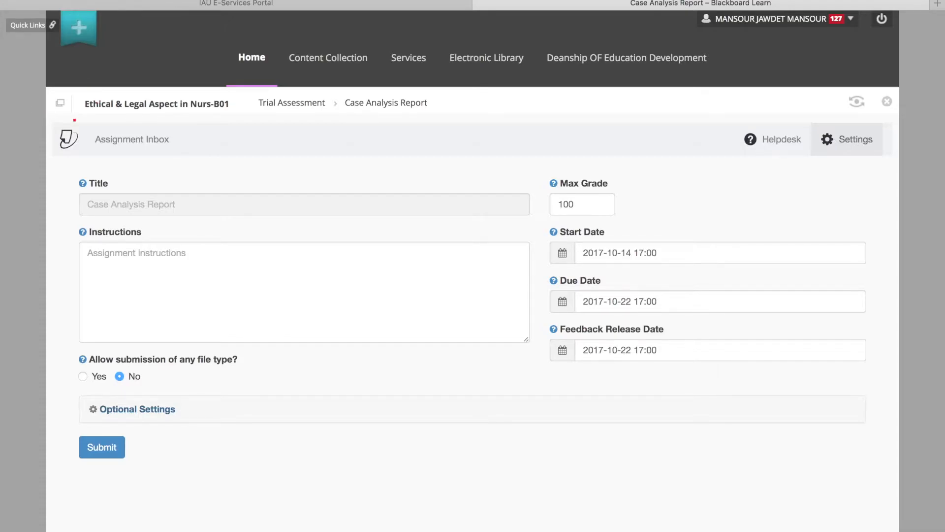
click(136, 253)
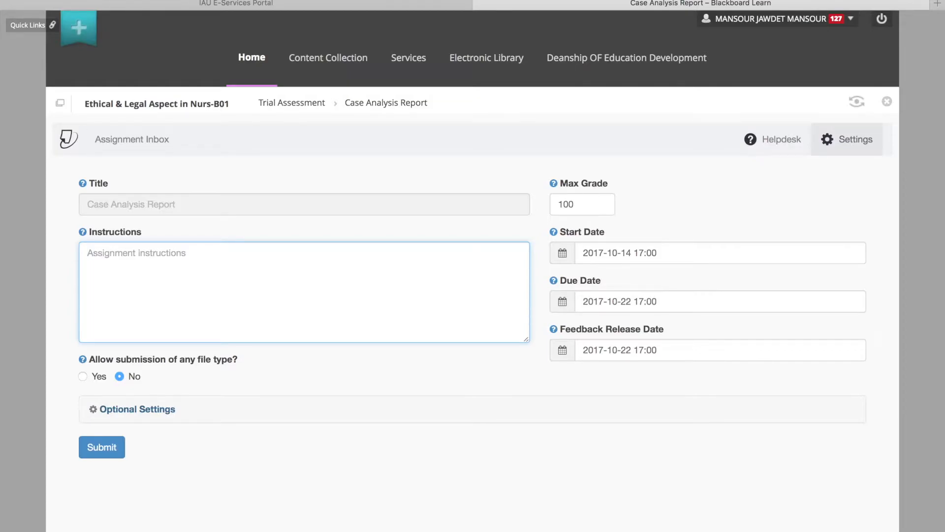
text(yOU)
key(BackSpace)
key(BackSpace)
key(BackSpace)
text(You can )
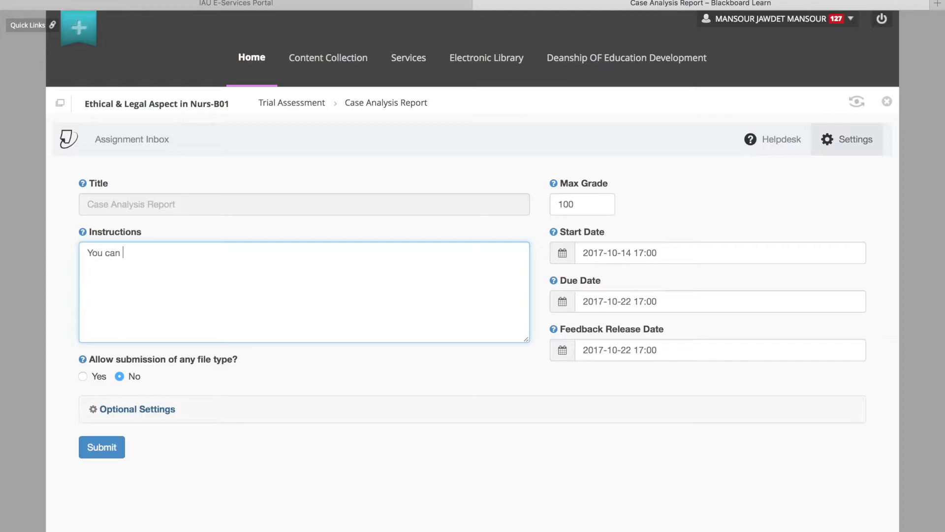
text(submit an many drafts as you want to the)
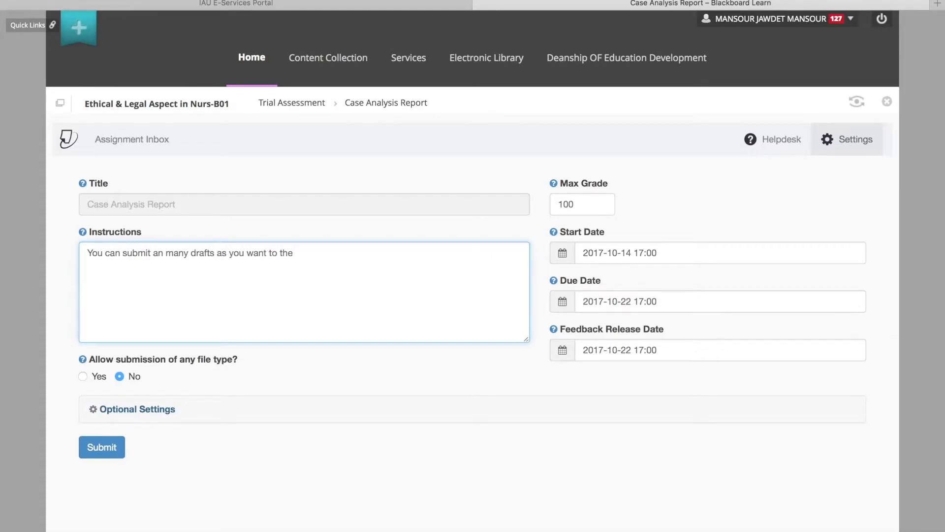
text( system)
Step: Add a second line to the instructions: "Please check the similarity index for each submission"
key(Return)
text(Please check th)
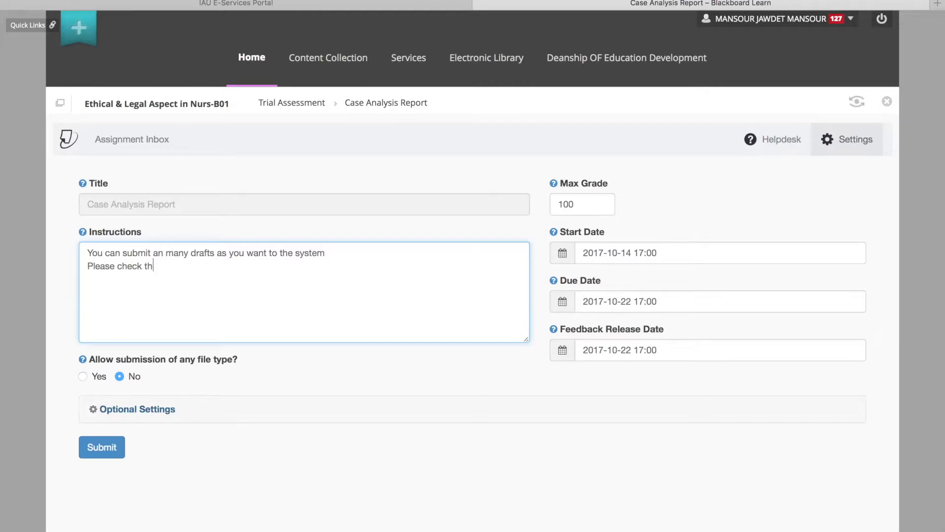
text(e simila)
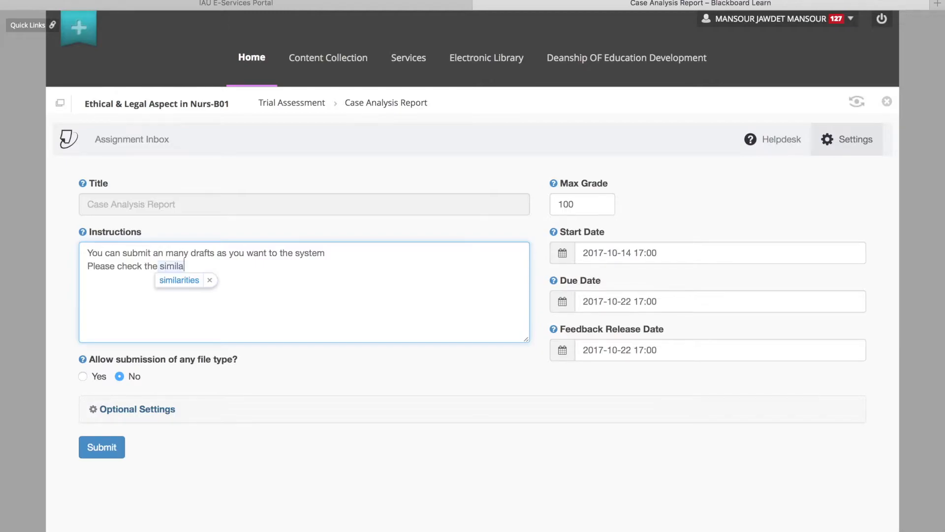
text(rity i)
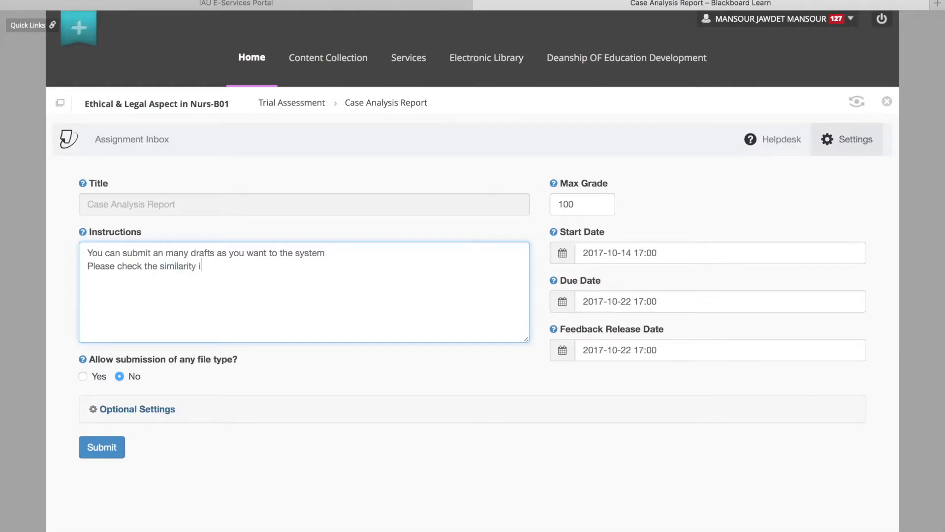
text(ndex for each submission)
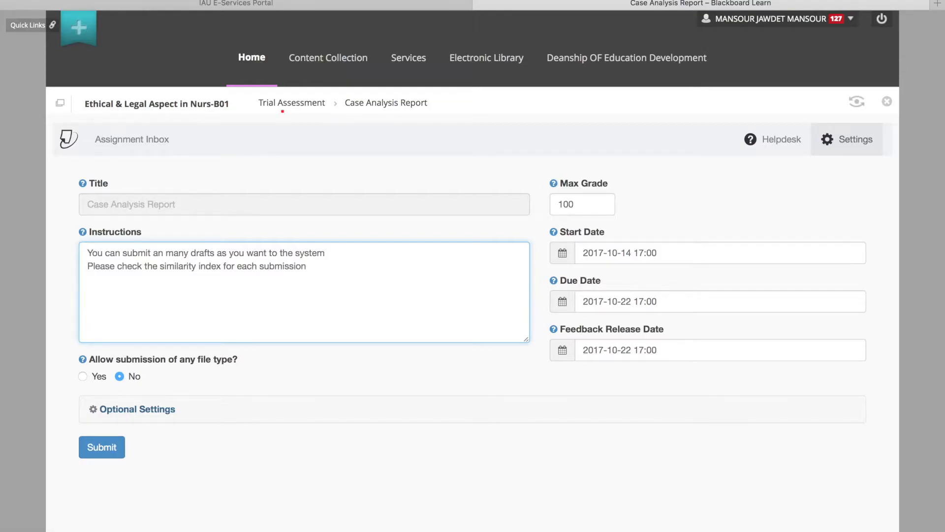
click(563, 252)
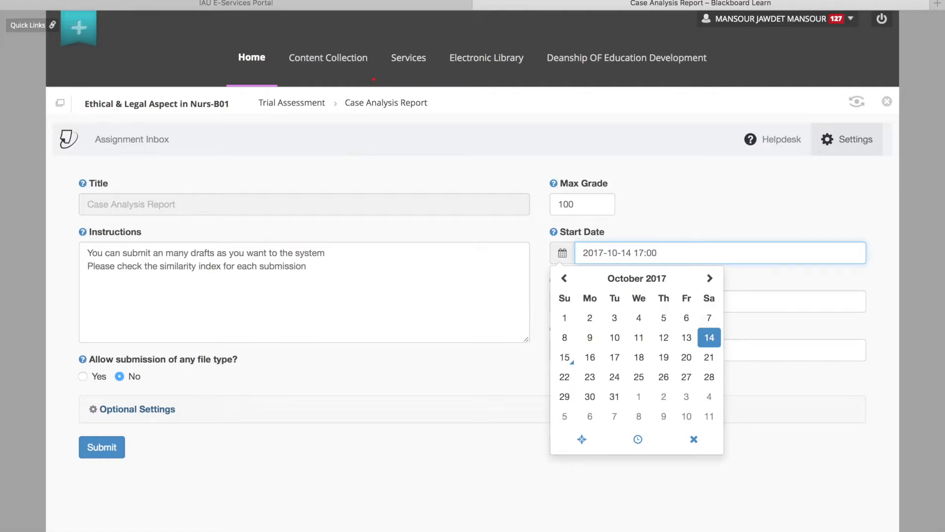
click(374, 79)
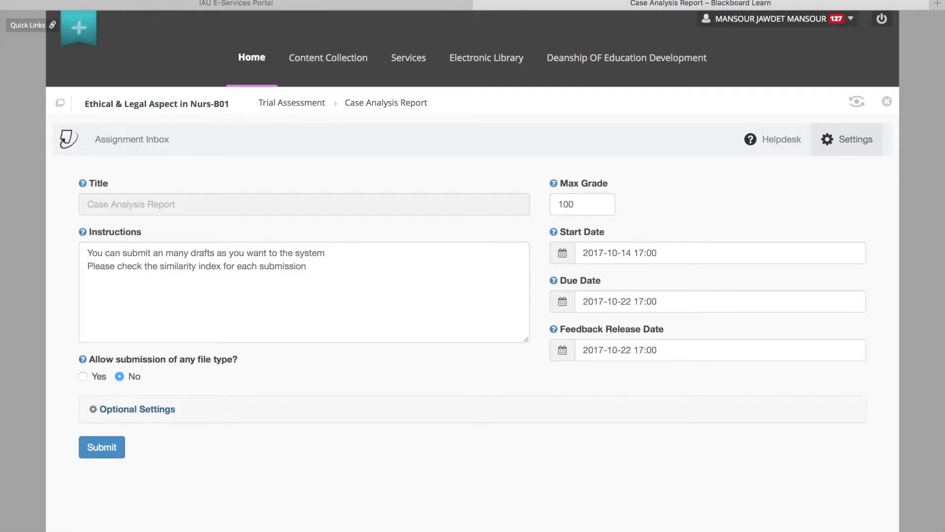
click(677, 301)
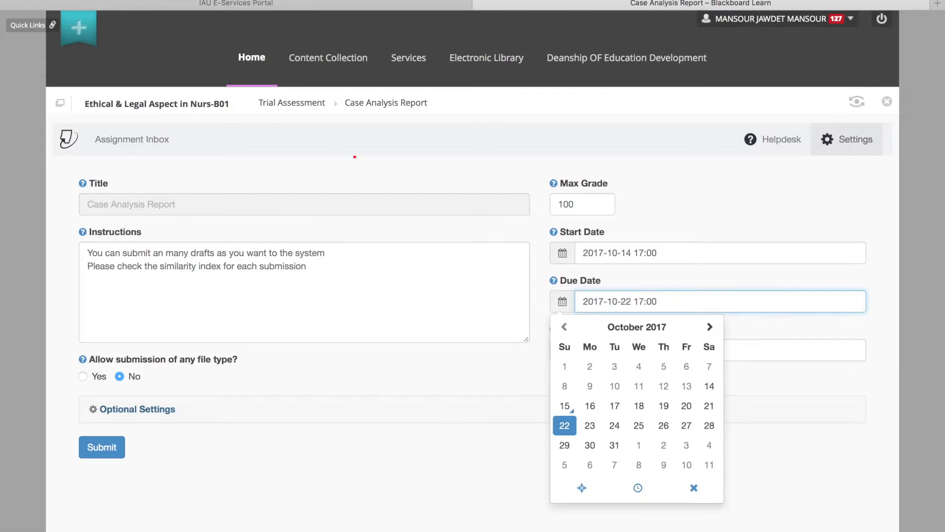
click(709, 326)
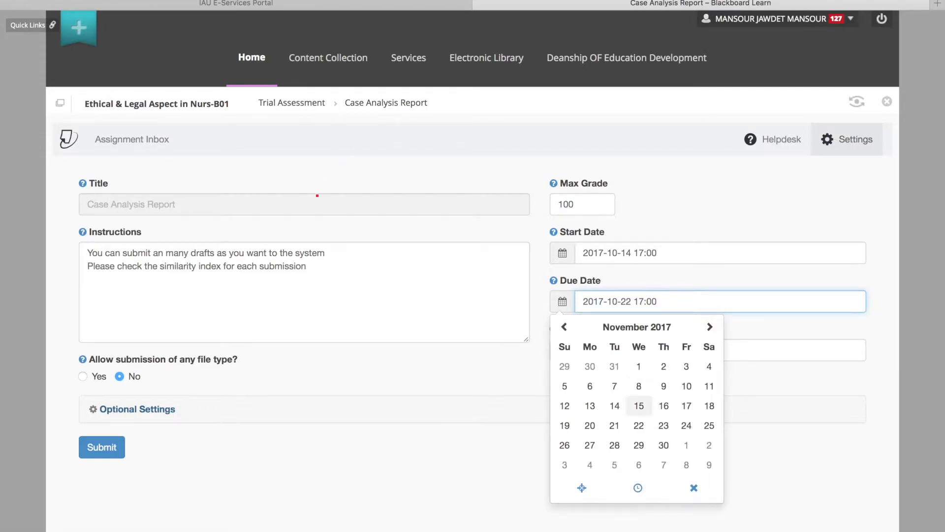
click(639, 405)
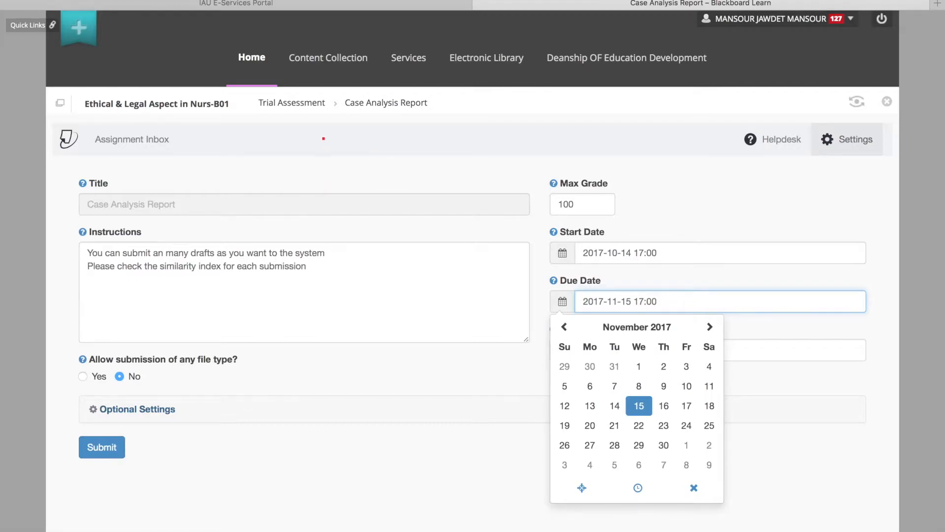
key(BackSpace)
text(1)
key(BackSpace)
key(BackSpace)
key(BackSpace)
key(BackSpace)
text(23:59)
key(Delete)
click(376, 148)
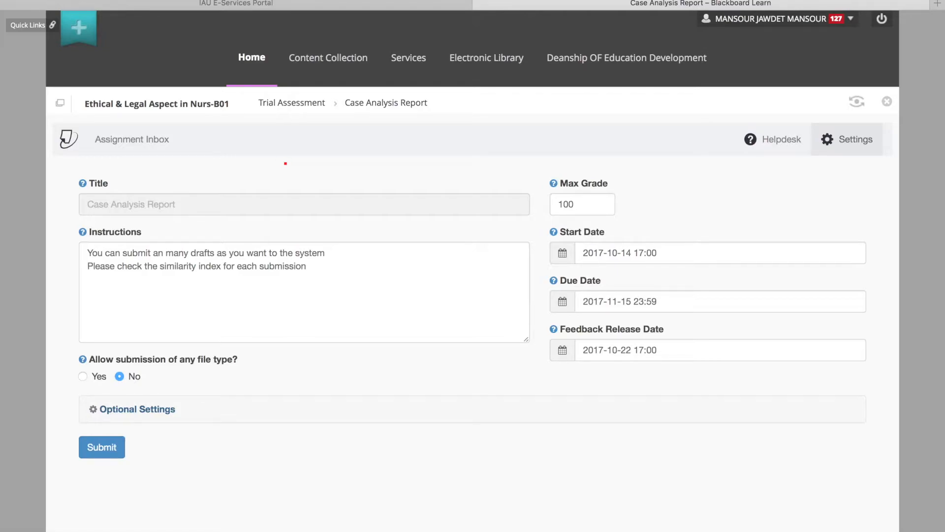
click(564, 350)
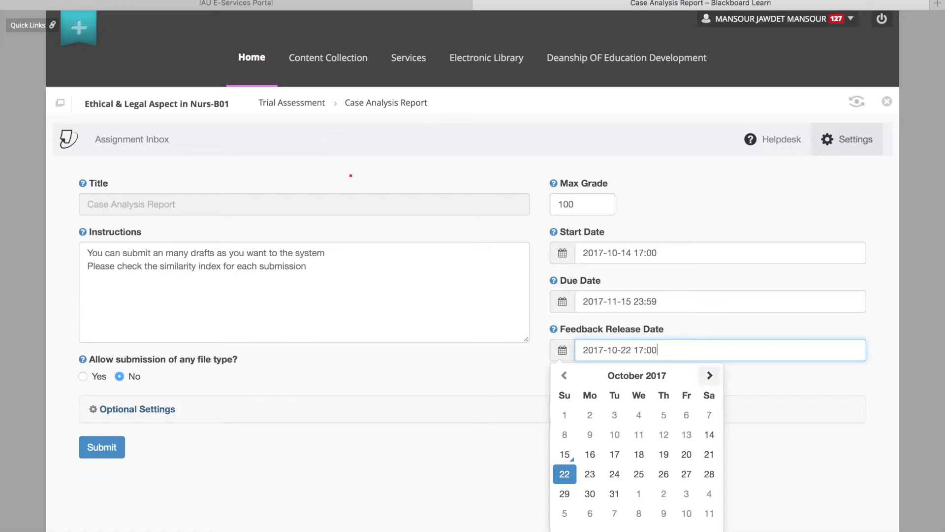
click(710, 375)
click(709, 375)
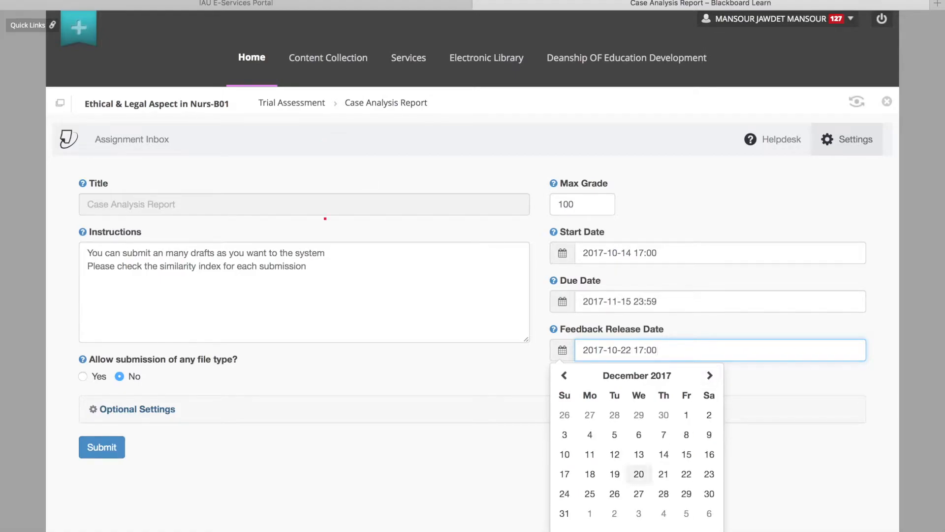
click(686, 415)
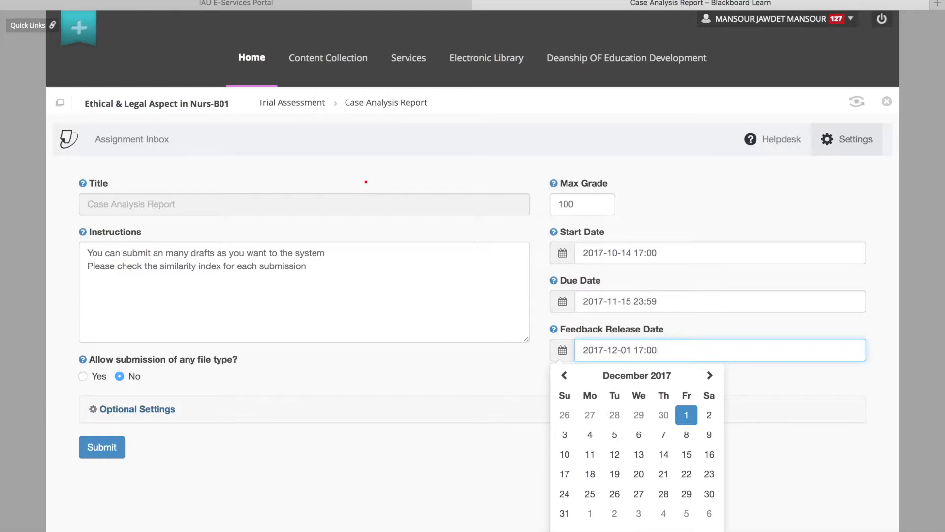
click(373, 176)
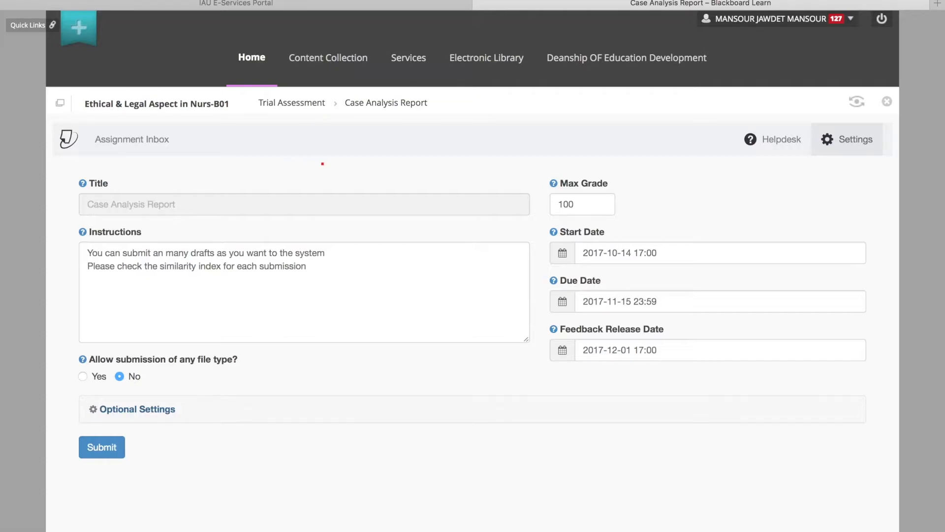
Step: In the optional settings, have originality reports generated immediately with resubmissions allowed until the due date
scroll(69, 172, down, 1)
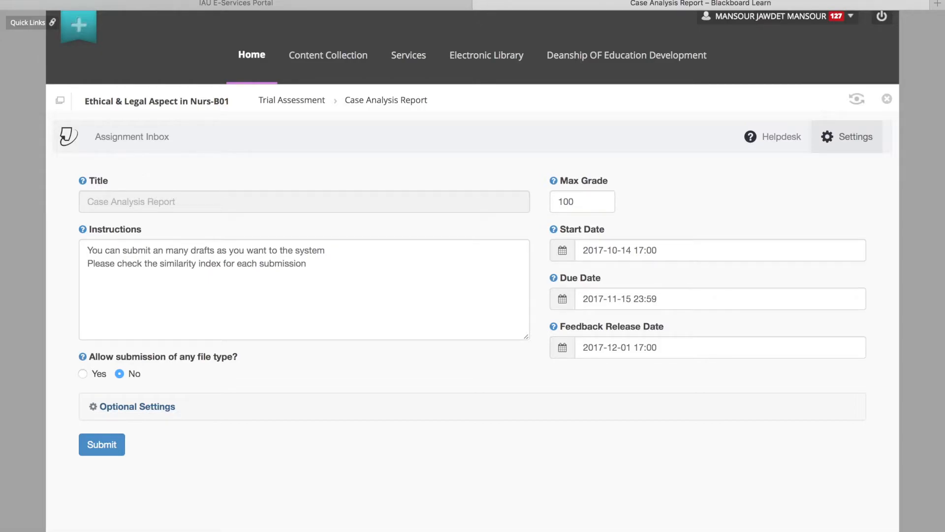
click(138, 406)
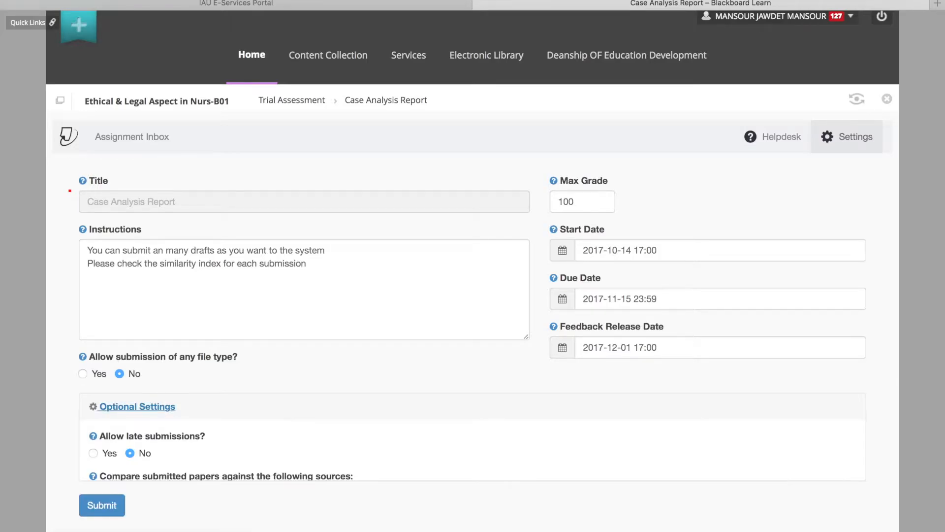
scroll(473, 320, down, 5)
scroll(473, 320, down, 3)
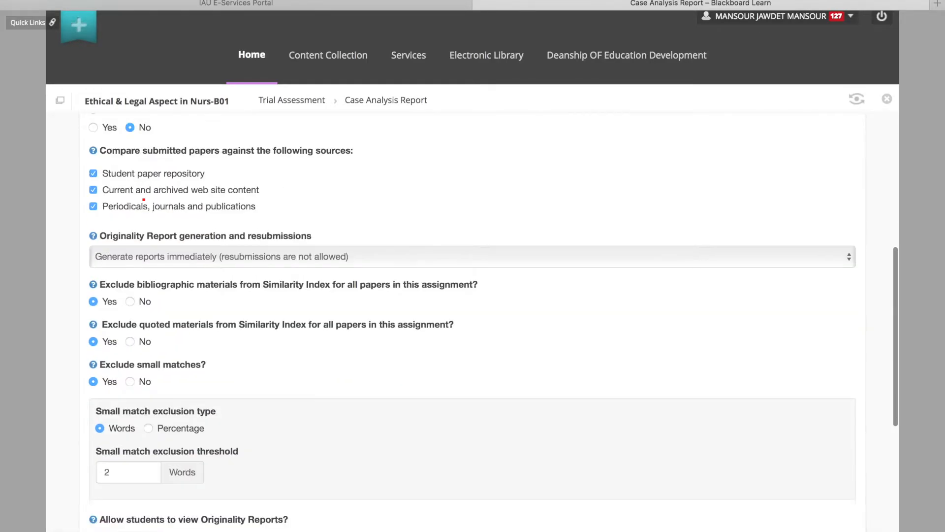
scroll(472, 320, up, 2)
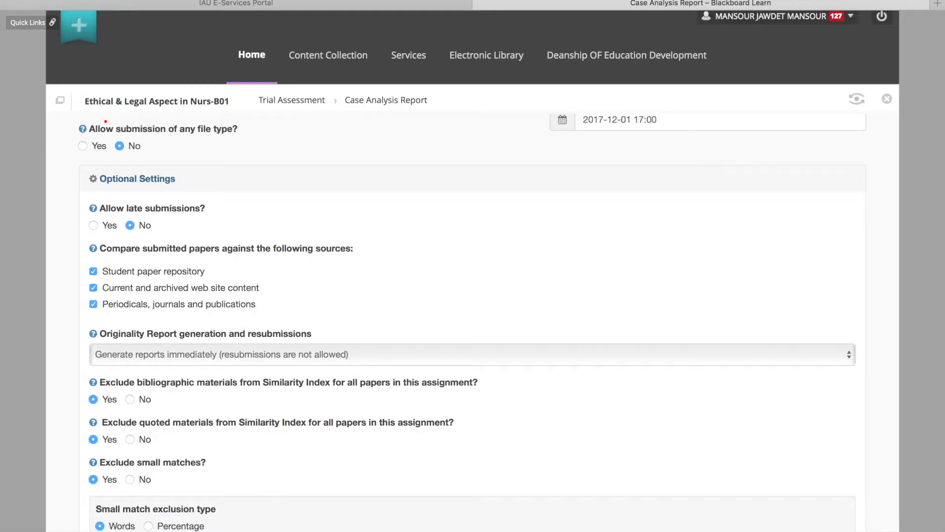
drag(206, 271, 107, 271)
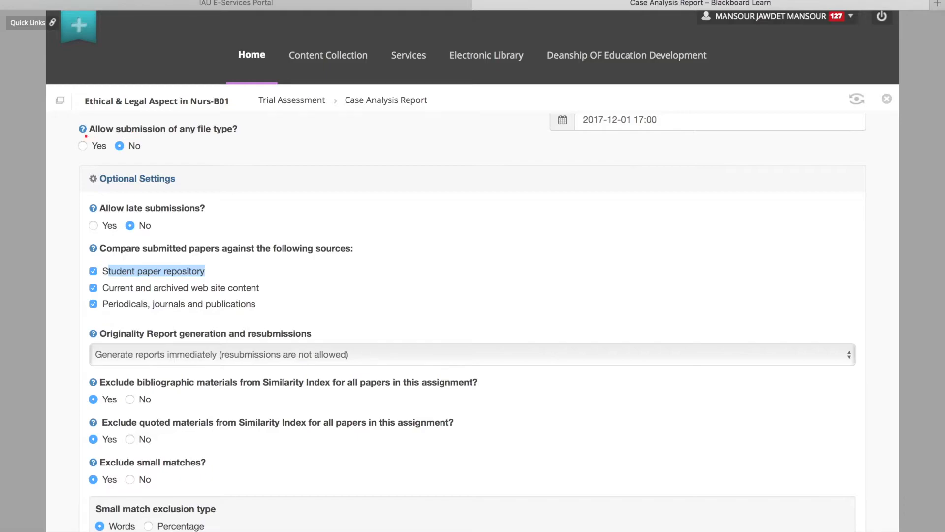
click(138, 139)
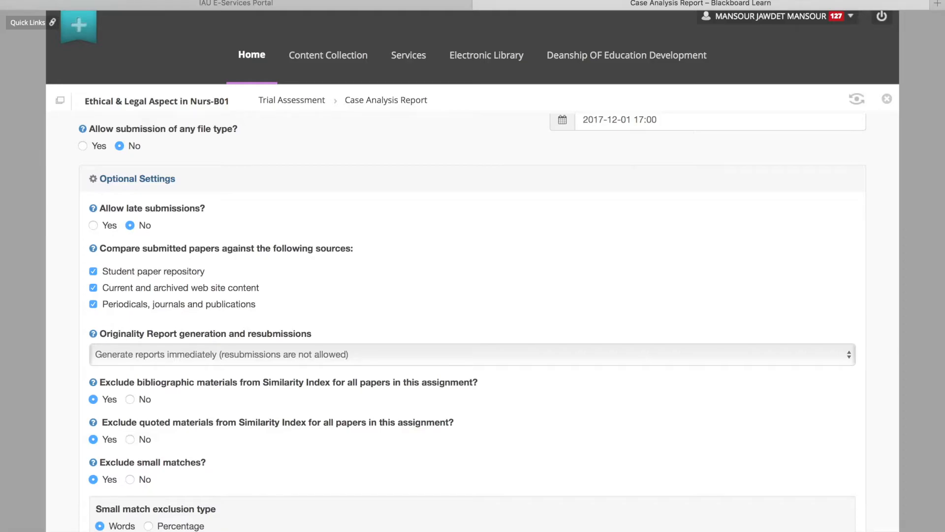
scroll(107, 129, down, 3)
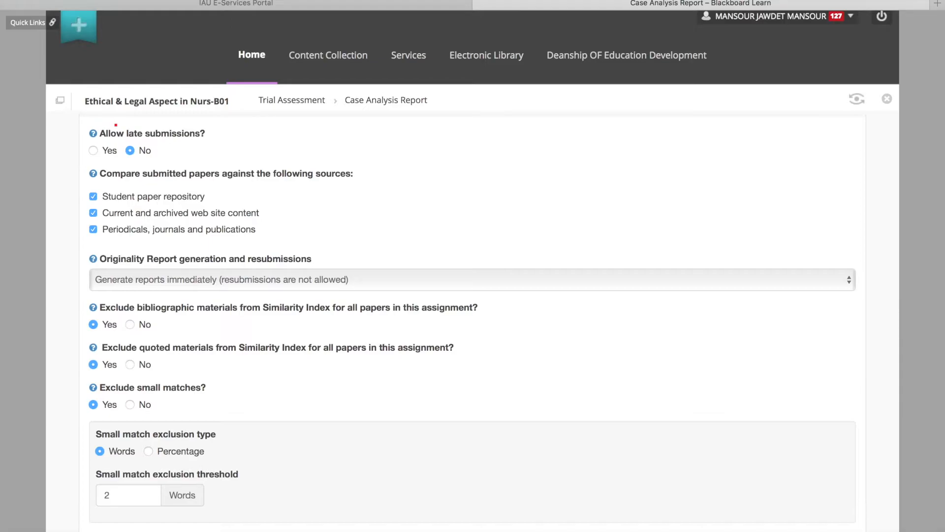
click(294, 279)
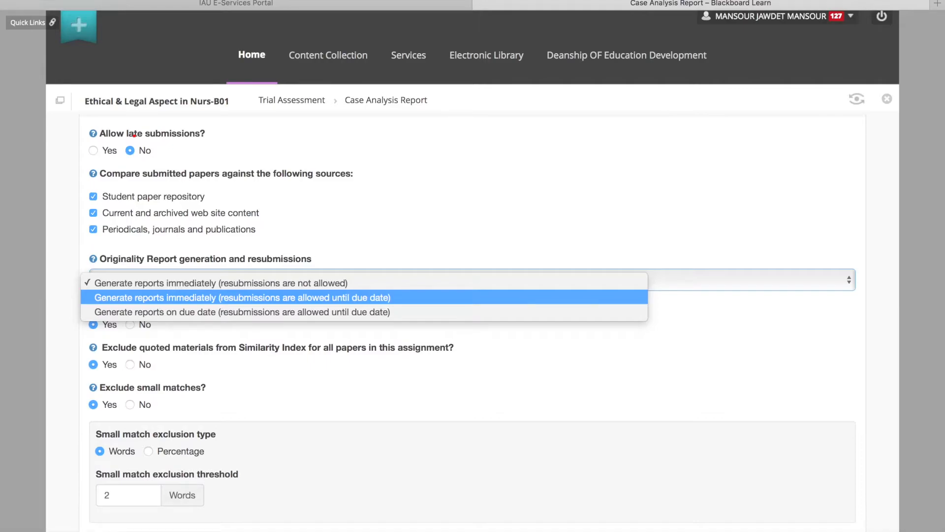
click(294, 297)
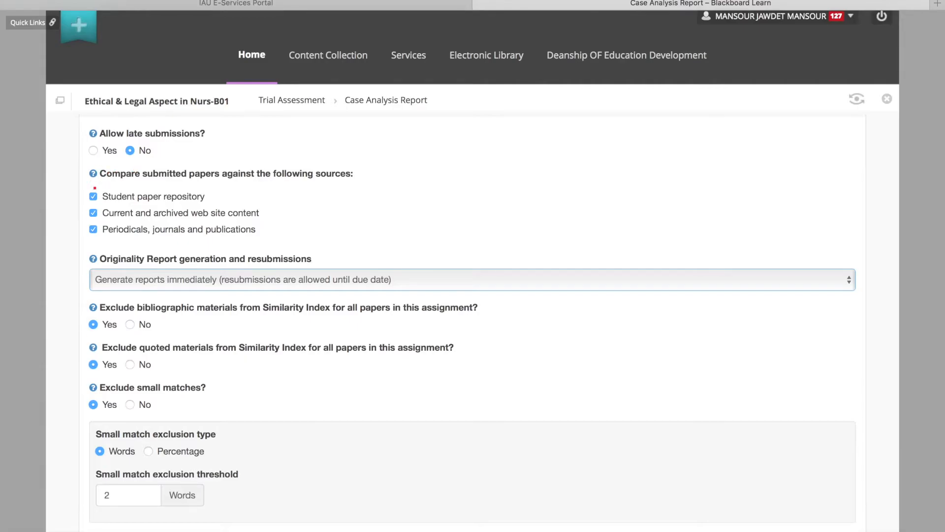
Step: Choose the standard paper repository as the storage location for submissions to this assignment
scroll(53, 189, down, 3)
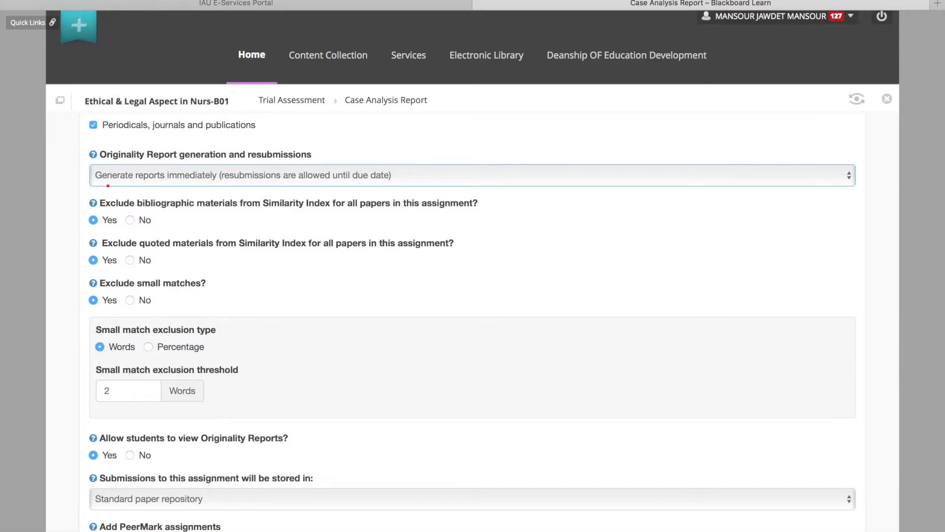
scroll(119, 182, down, 6)
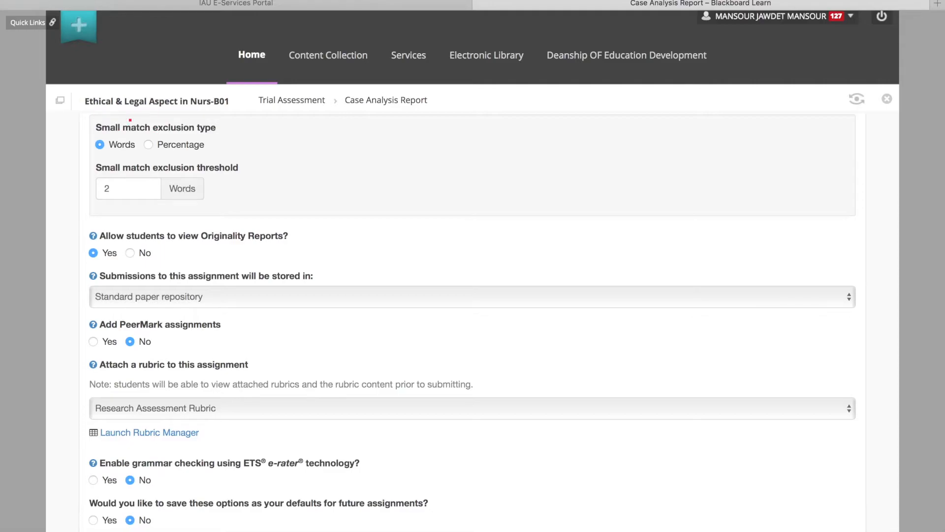
click(232, 296)
click(232, 300)
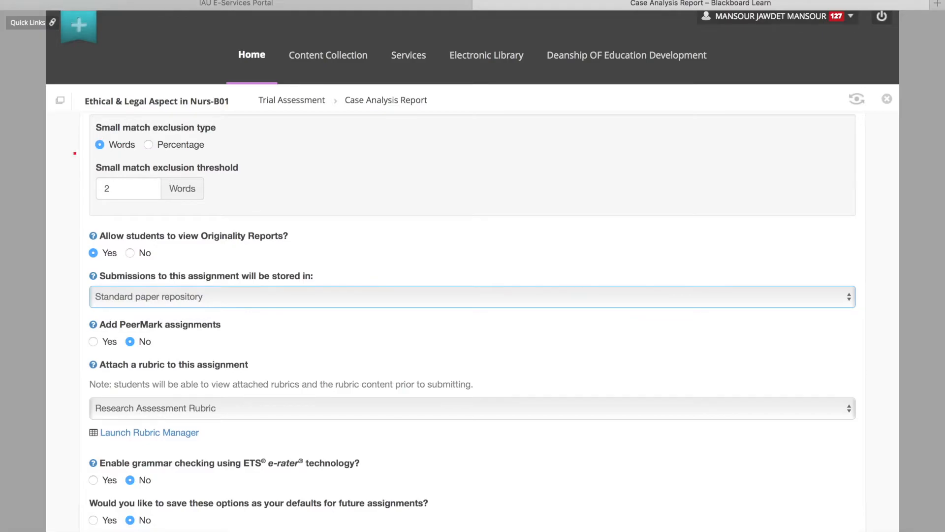
Step: Review the rubrics that can be attached to the assignment and launch the Rubric Manager
scroll(74, 153, down, 2)
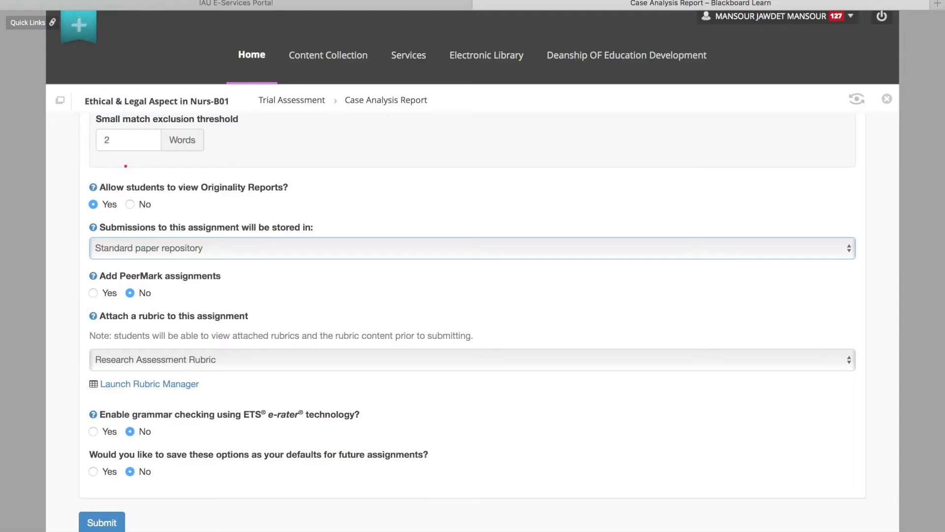
click(365, 360)
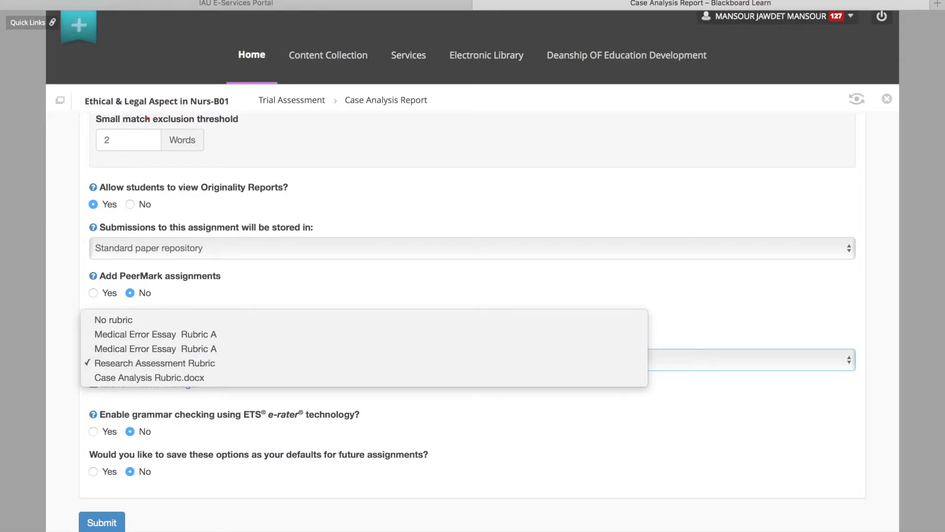
click(146, 128)
click(232, 360)
click(128, 129)
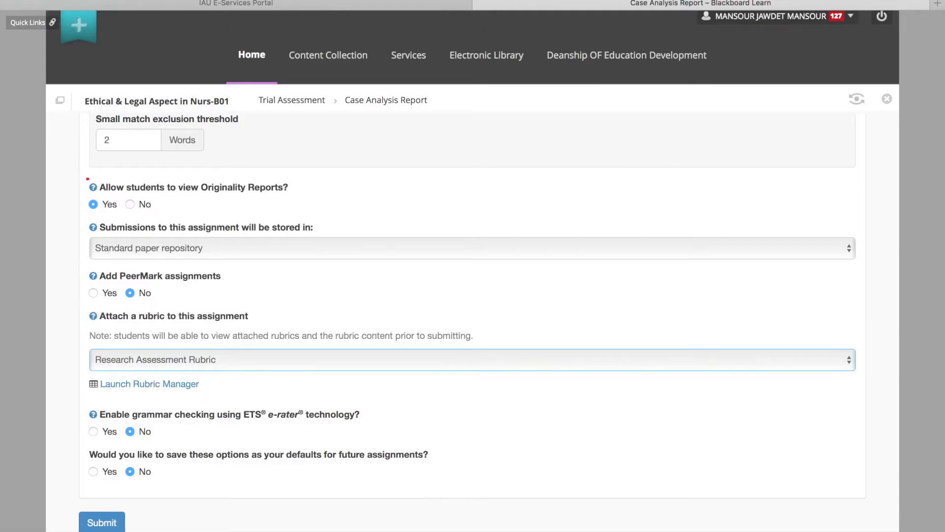
click(150, 384)
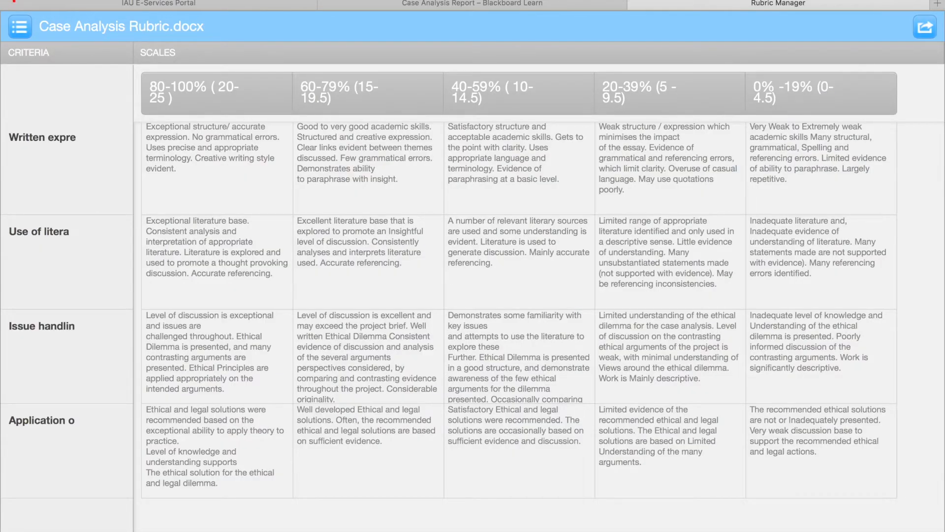
Step: Create a new blank rubric and move through the empty description cells of its first two criteria
click(20, 27)
key(Down)
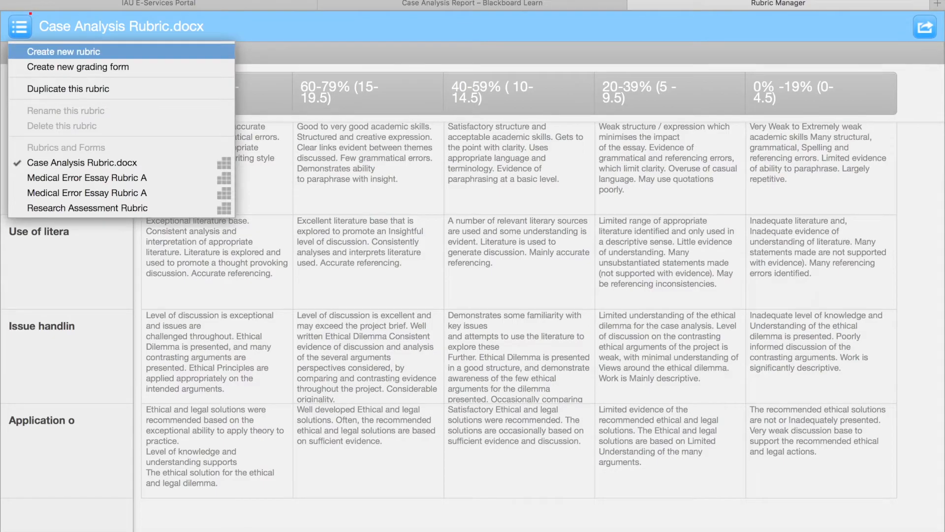
key(Return)
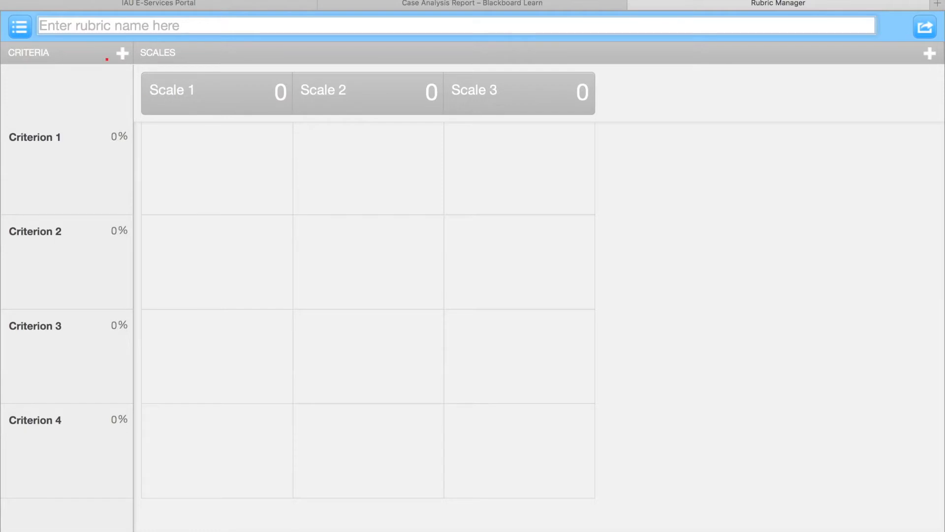
key(Tab)
key(Tab)
key(Tab)
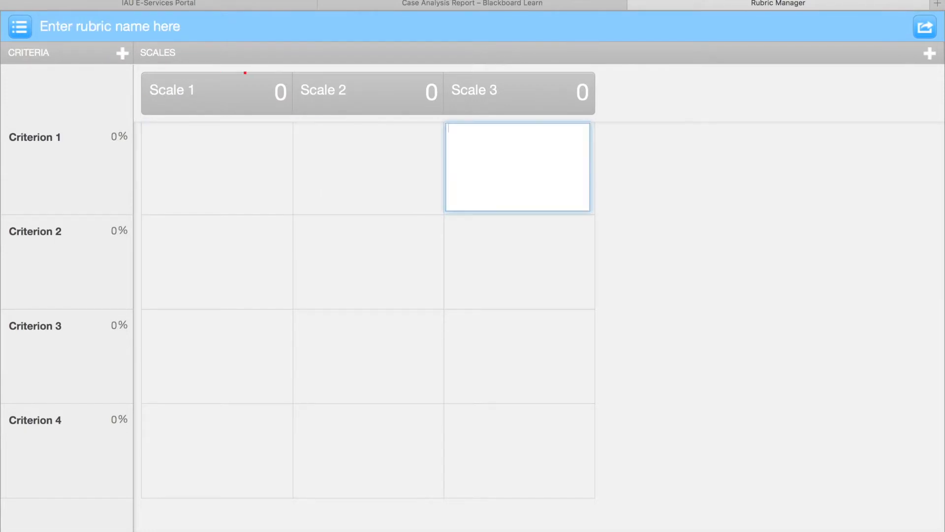
key(Tab)
key(Tab)
key(Tab)
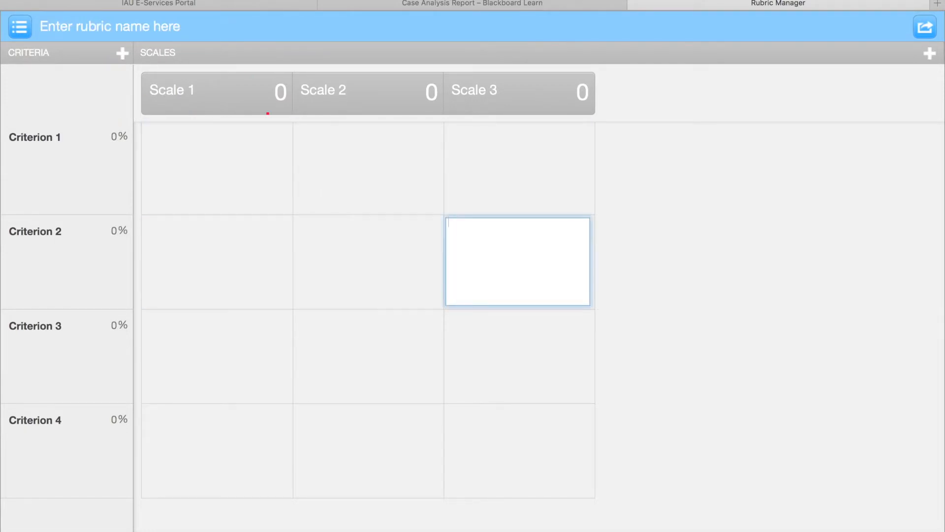
Step: Open the rubric import page, and switch to Excel to view the example rubric template's layout
click(925, 26)
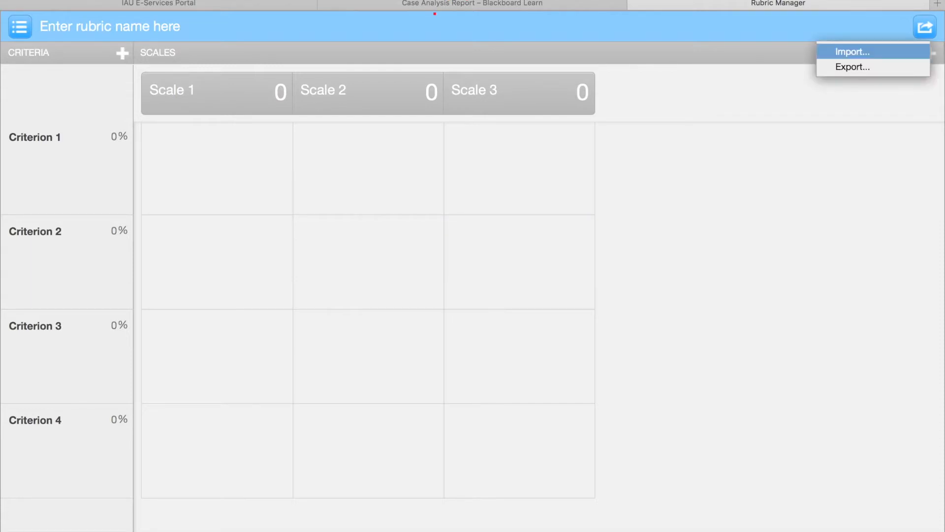
click(852, 51)
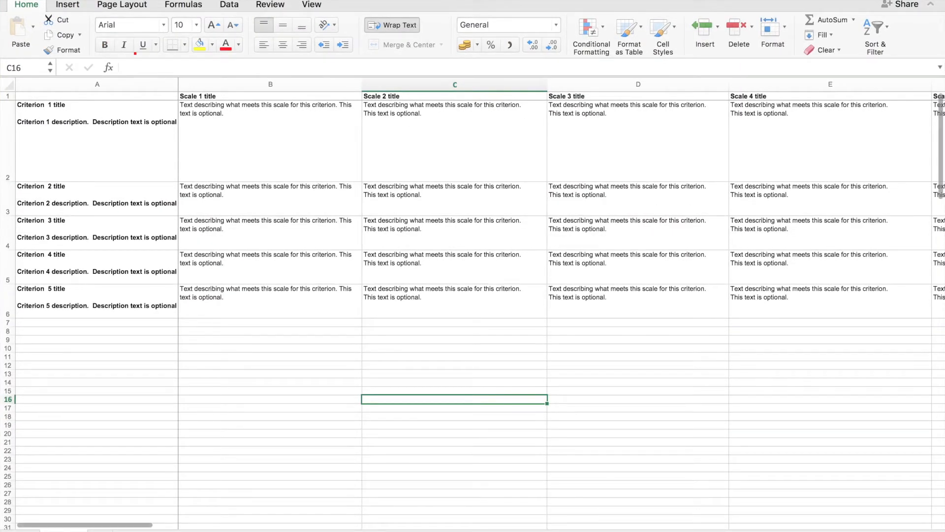
mouse_move(473, 1)
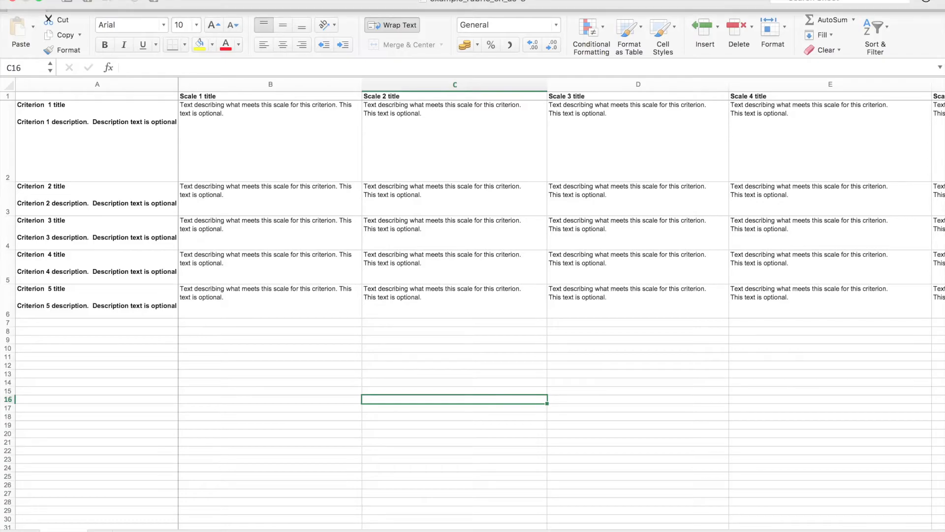
click(39, 1)
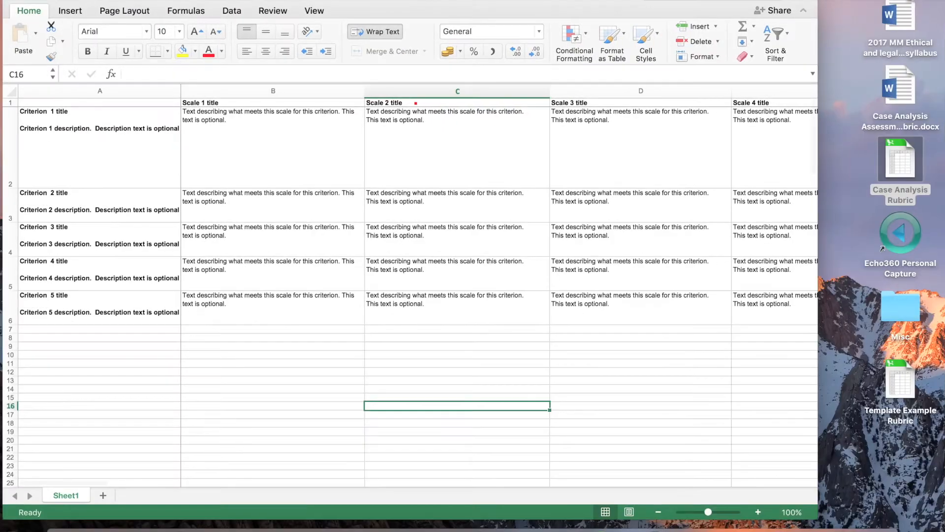
Step: Open the Case Analysis Rubric spreadsheet from the desktop and examine its criteria and scale columns
double_click(905, 148)
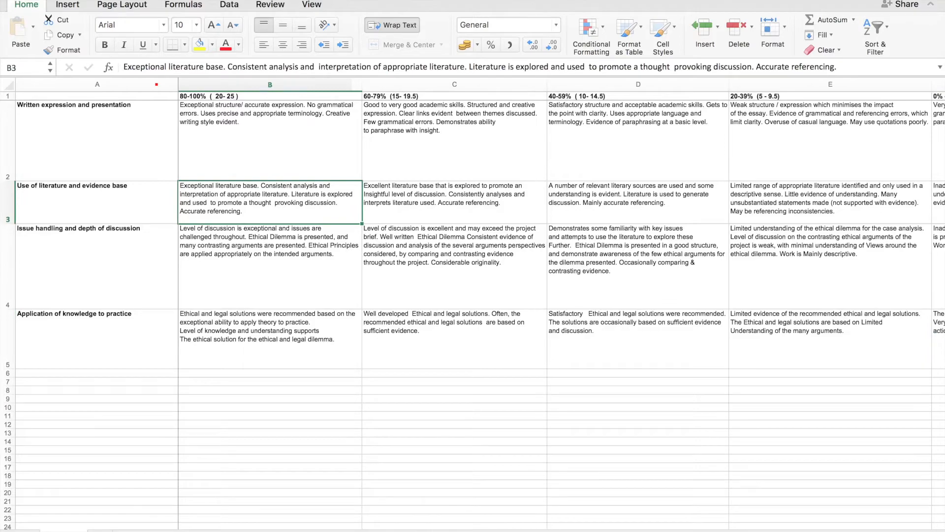
click(96, 203)
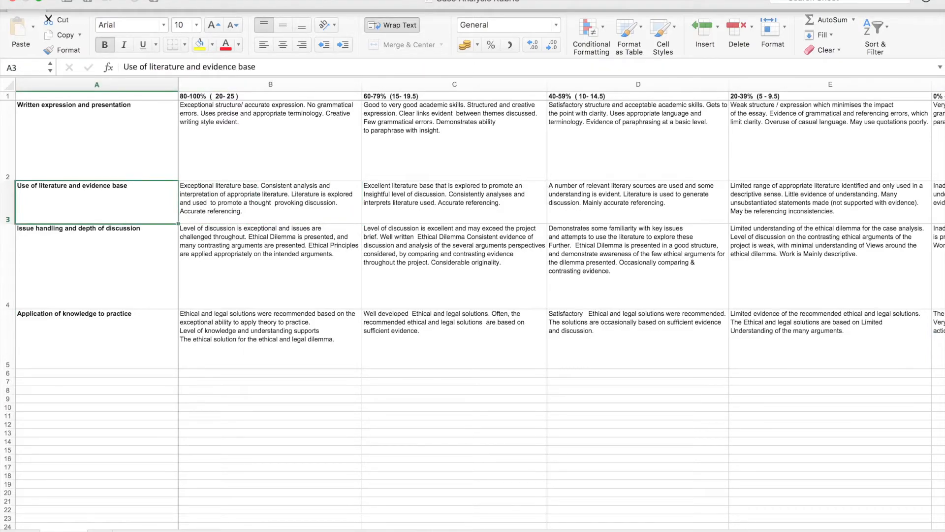
click(39, 1)
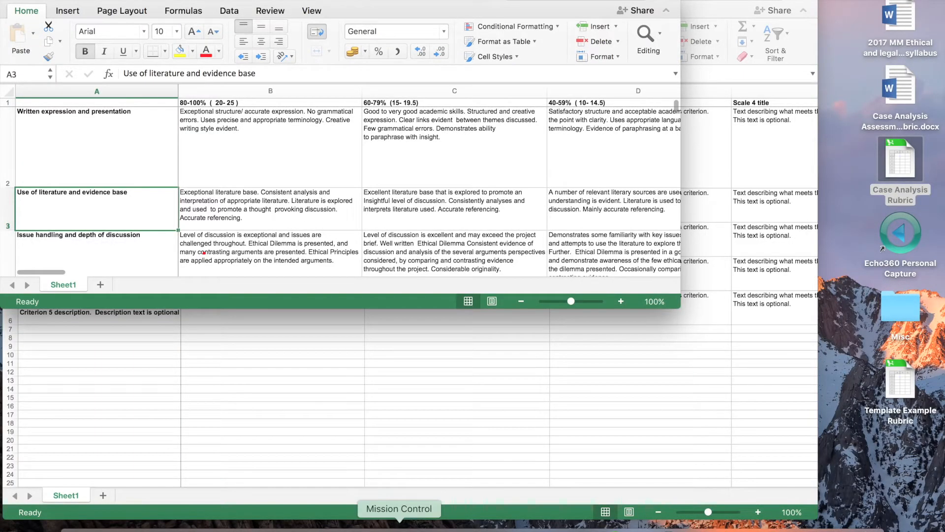
Step: Return to the browser's Import Rubrics page and import the Case Analysis Rubric spreadsheet from the Desktop folder
click(154, 529)
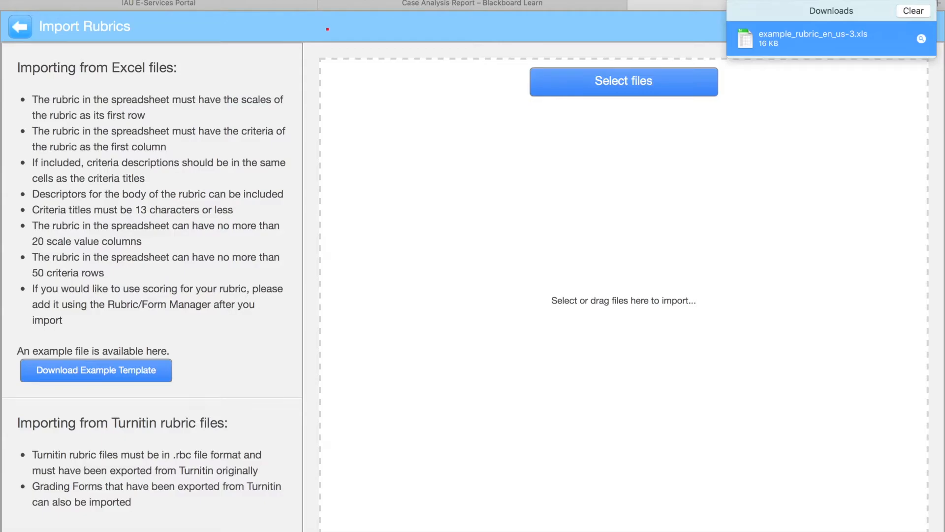
click(913, 11)
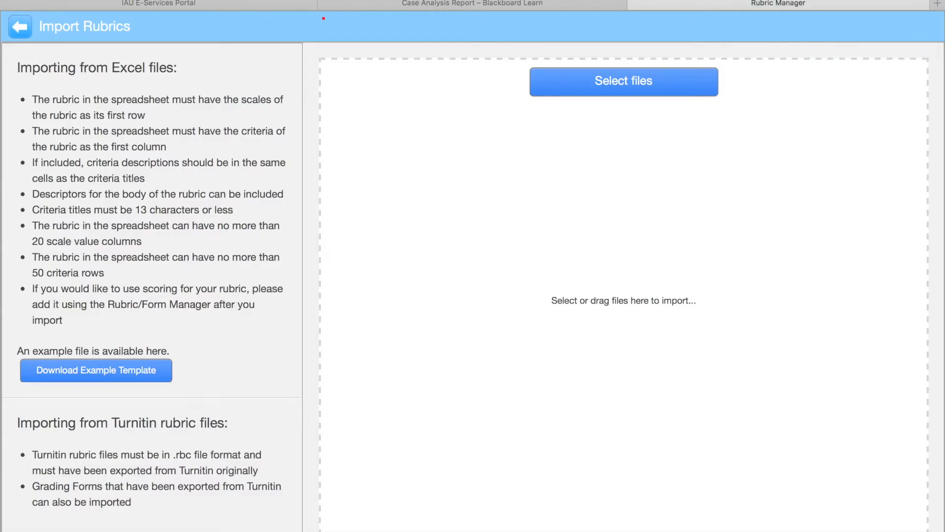
click(623, 81)
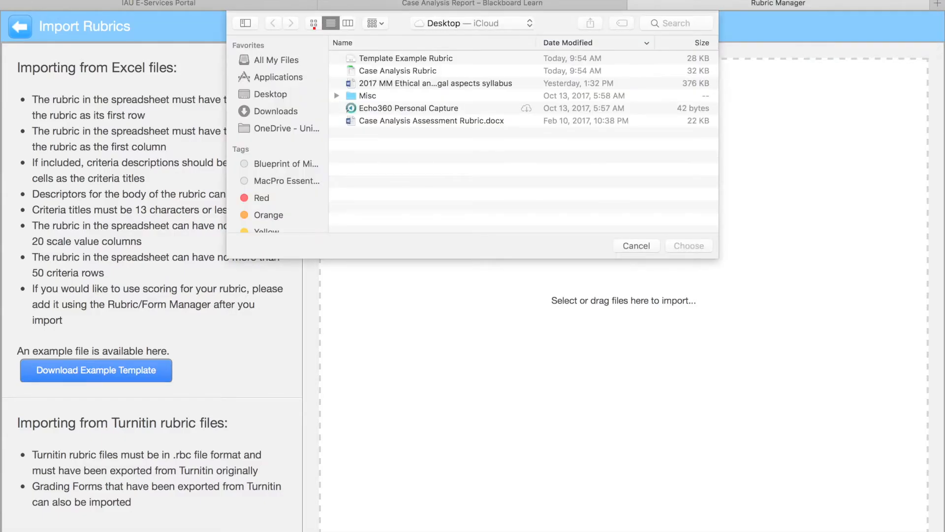
click(398, 71)
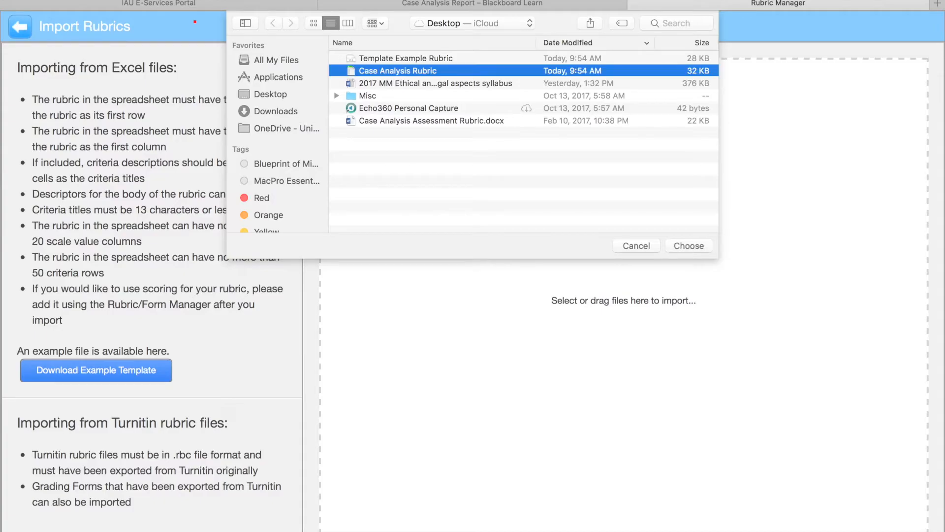
key(Return)
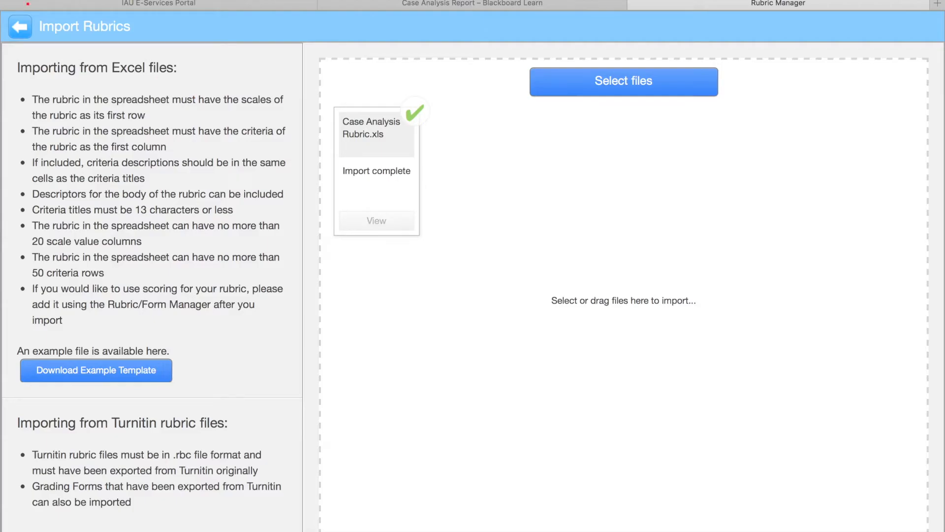
Step: Go back to the Rubric Manager and check its list of rubrics for the imported Case Analysis Rubric
click(20, 27)
click(20, 27)
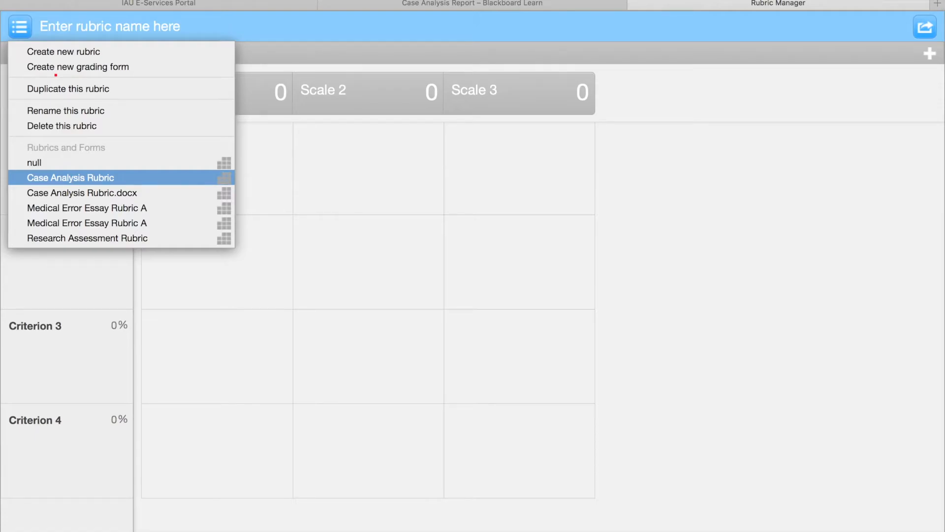
key(Down)
key(Down)
key(Down)
key(Up)
key(Up)
key(Up)
key(Down)
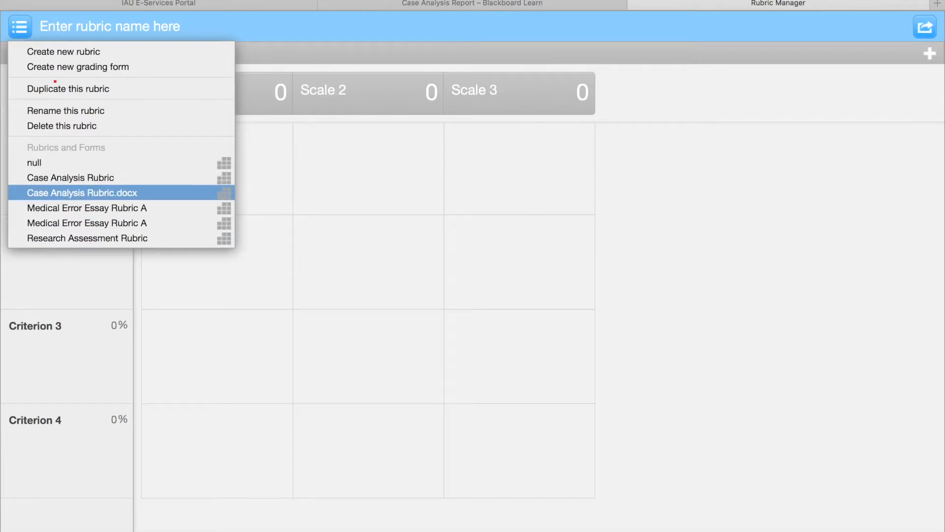
key(Up)
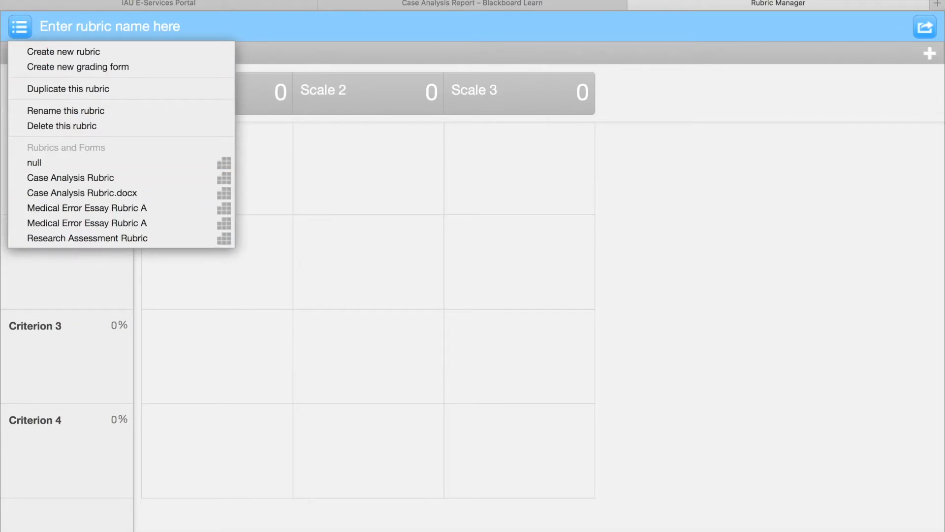
Step: Close the Rubric Manager and submit the Case Analysis Report assignment settings
key(super+w)
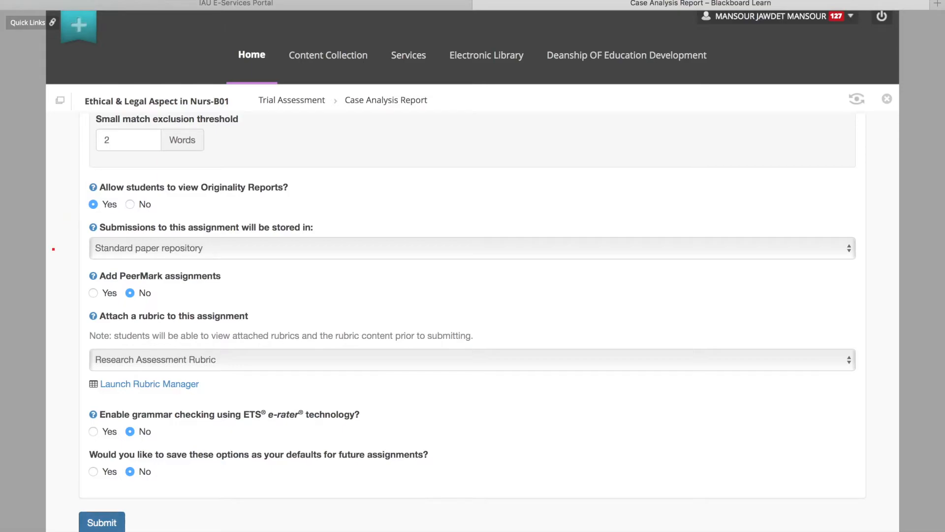
click(102, 522)
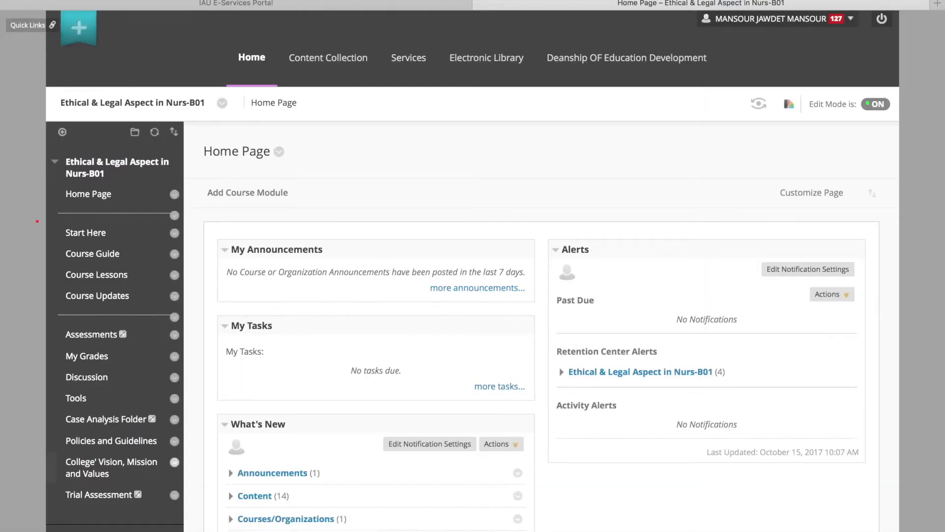
Step: Open the Case Analysis Report in the course's Trial Assessment area to view its assignment inbox
scroll(38, 221, down, 2)
scroll(38, 221, down, 1)
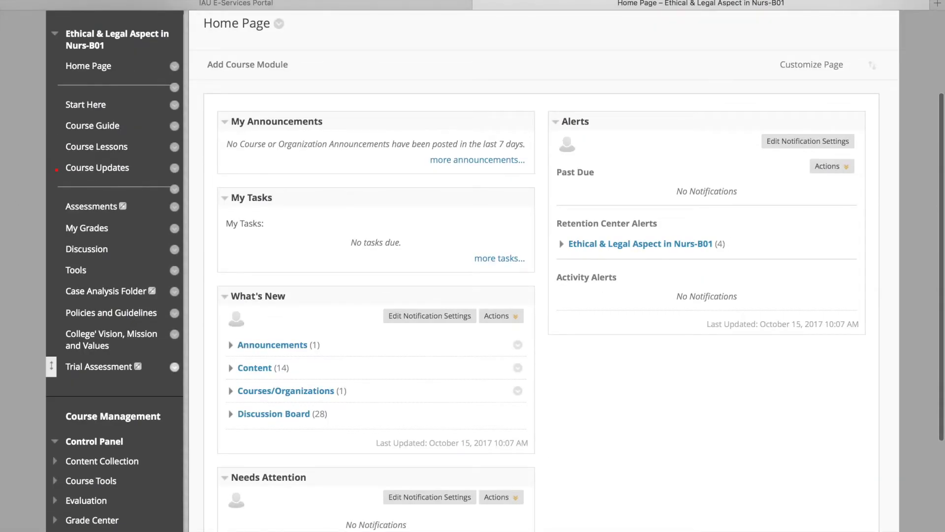
click(98, 366)
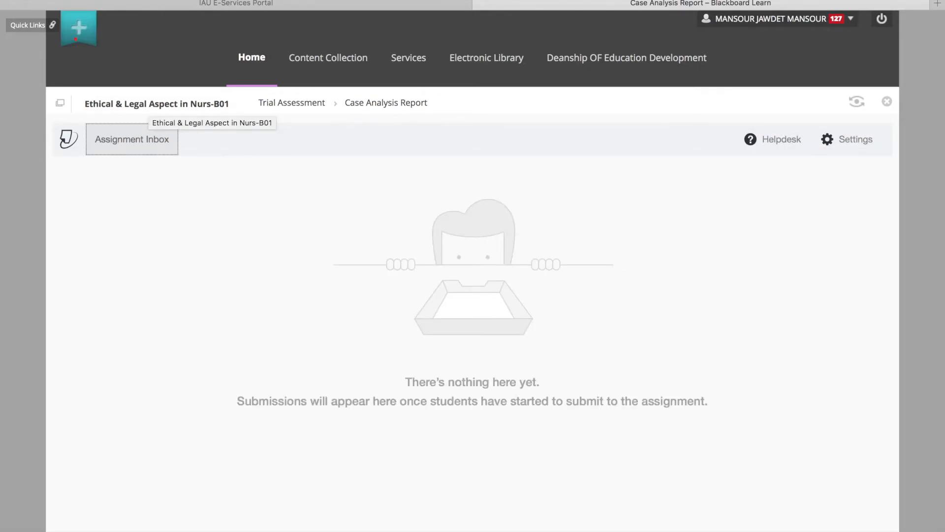
Step: View the course home page in student preview, and exit the preview, deleting the preview user and all data
click(157, 103)
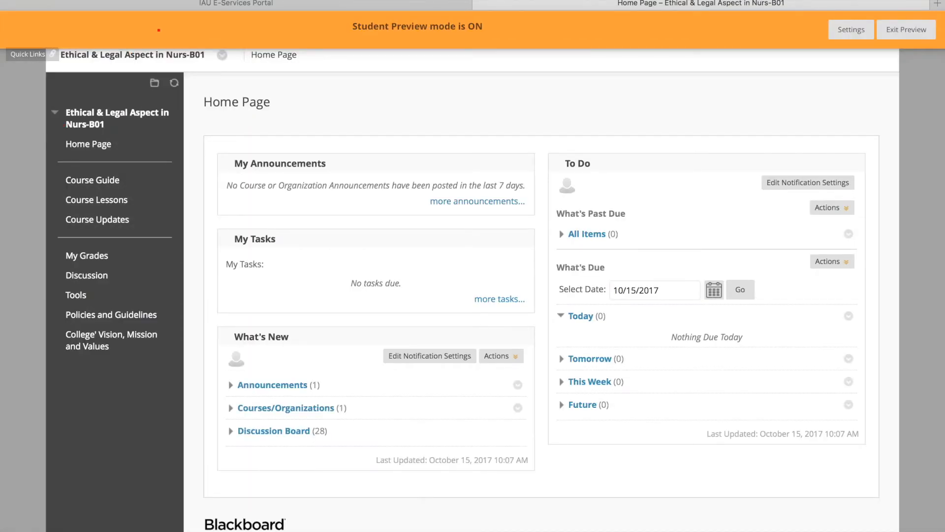
click(906, 30)
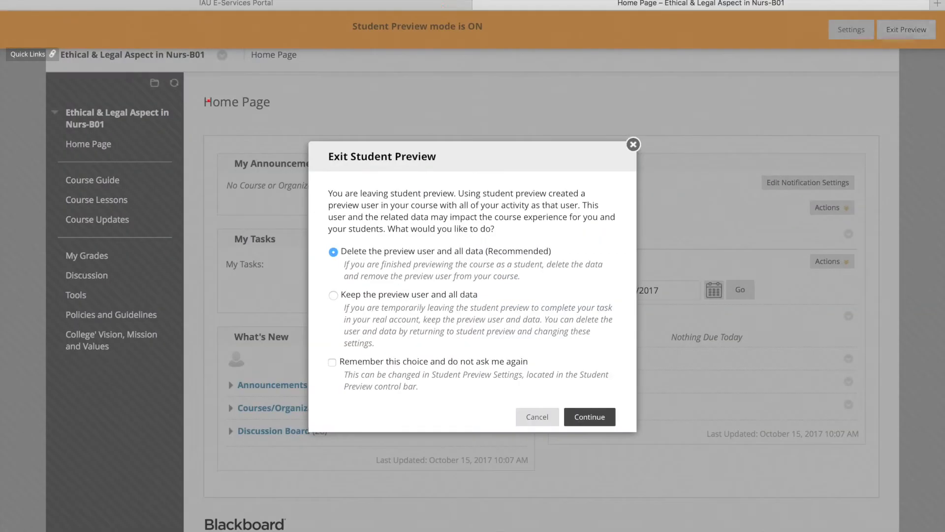
key(Return)
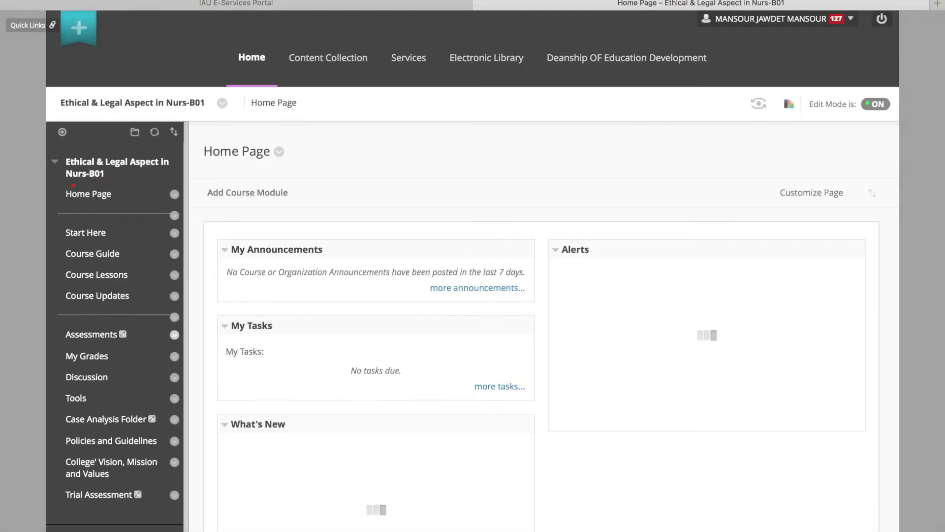
Step: Make the Trial Assessment link in the course menu visible to students
scroll(67, 200, down, 3)
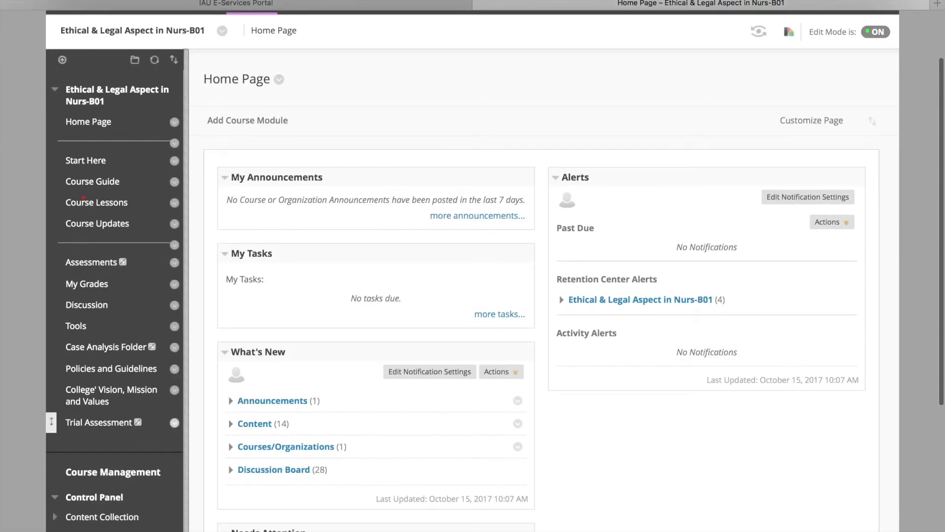
click(175, 422)
click(199, 369)
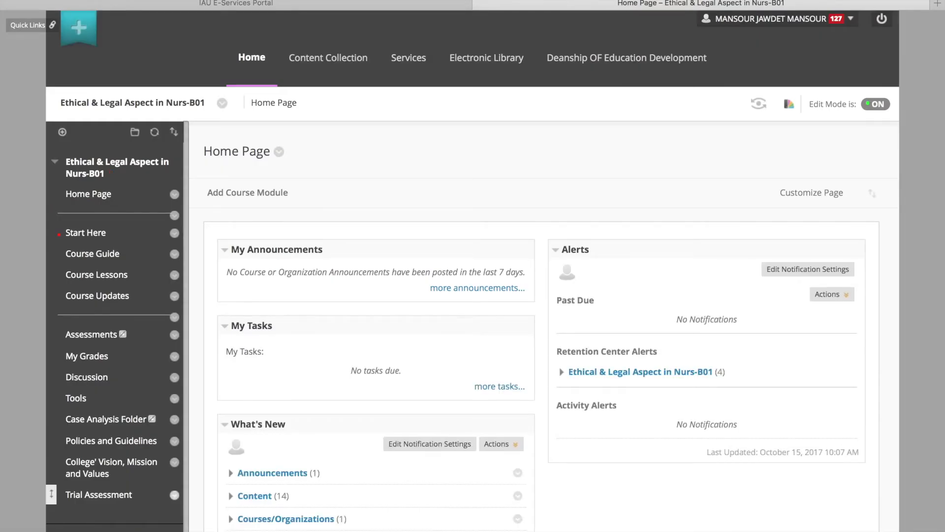
Step: Enter student preview and open the Case Analysis Report assignment in Trial Assessment
click(758, 103)
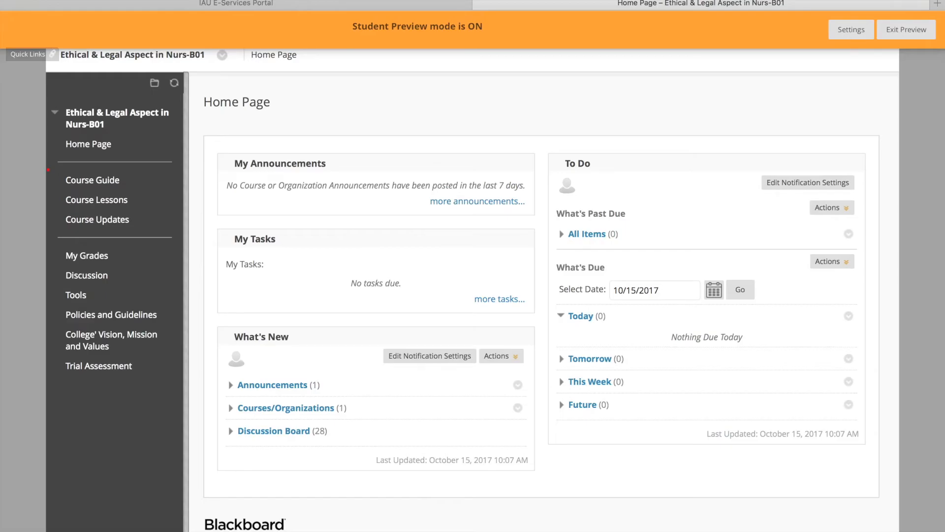
click(99, 365)
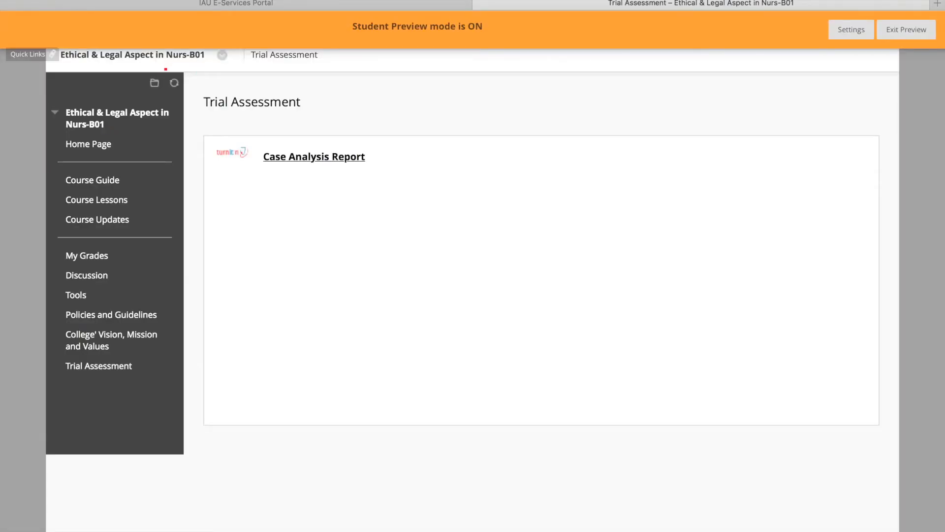
click(314, 156)
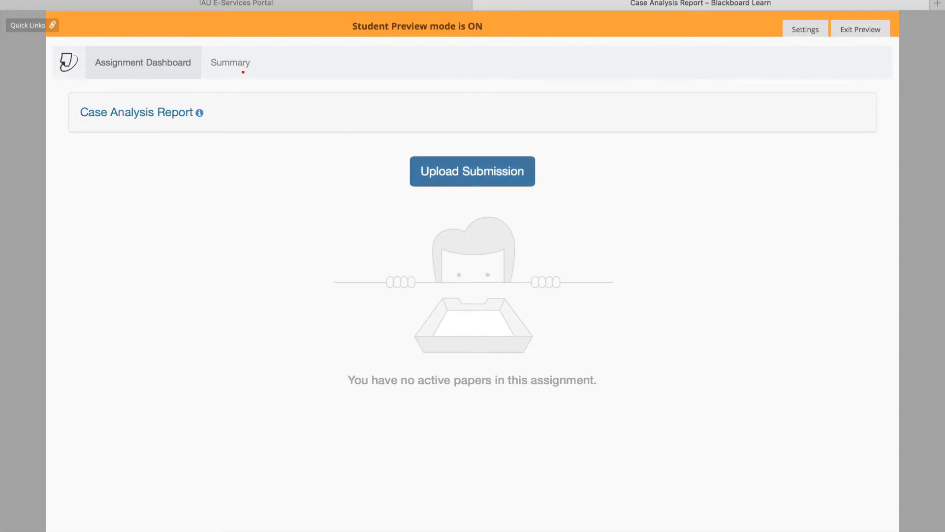
Step: Start a file submission for the Case Analysis Report, titled with the student's name followed by "Case Analysis"
click(242, 73)
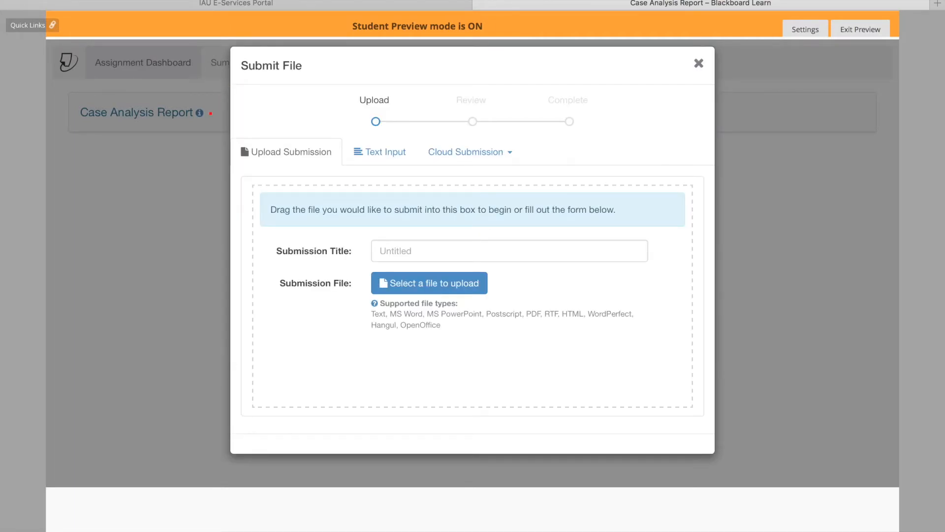
click(424, 251)
text(Mansour Case Analysis)
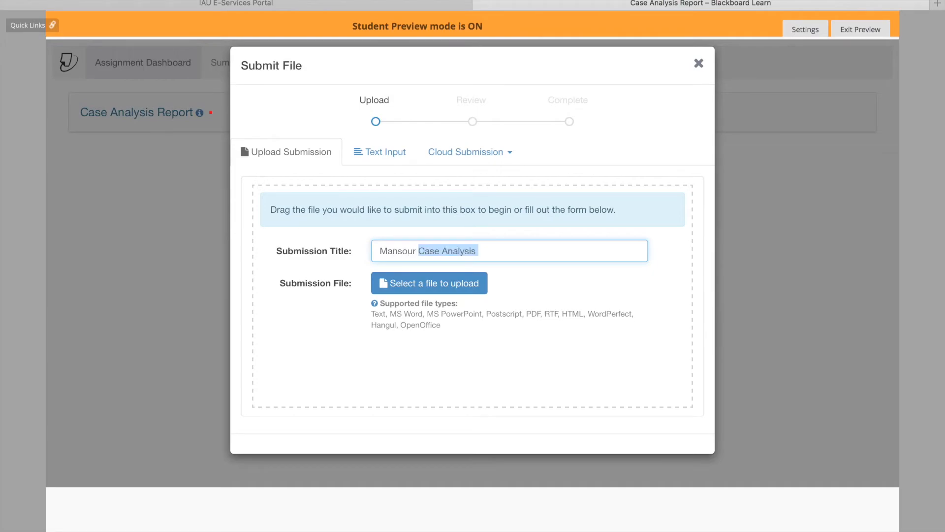
click(527, 286)
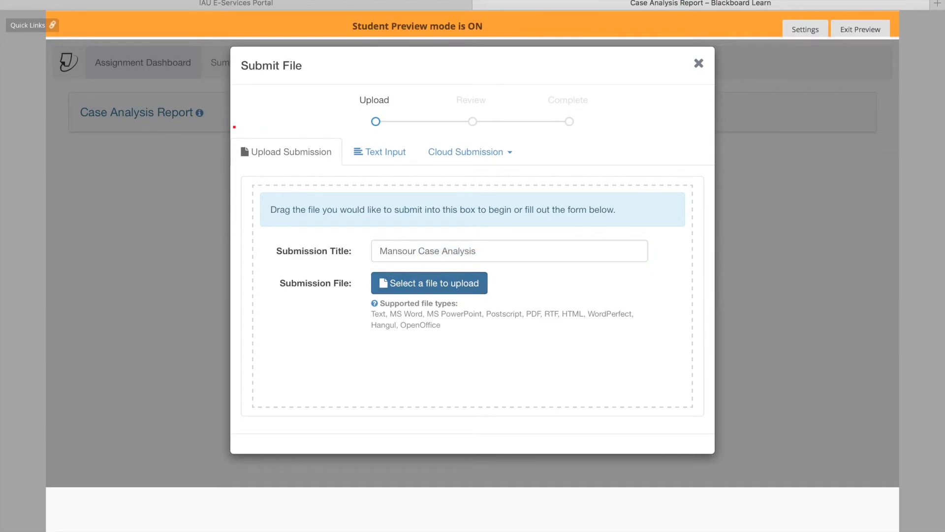
Step: Attach the 2017 MM Ethical and legal aspects syllabus document from the Desktop as the submission file, and accept and save the submission
click(469, 279)
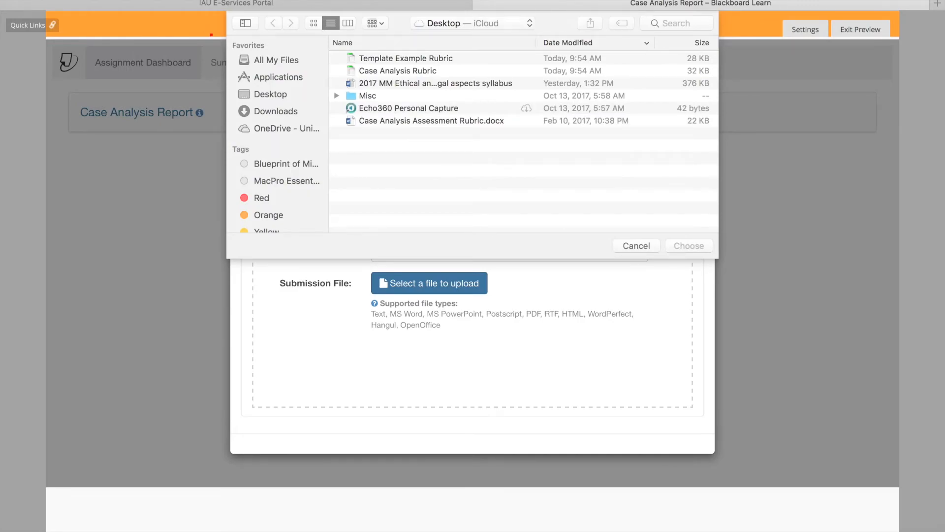
click(433, 83)
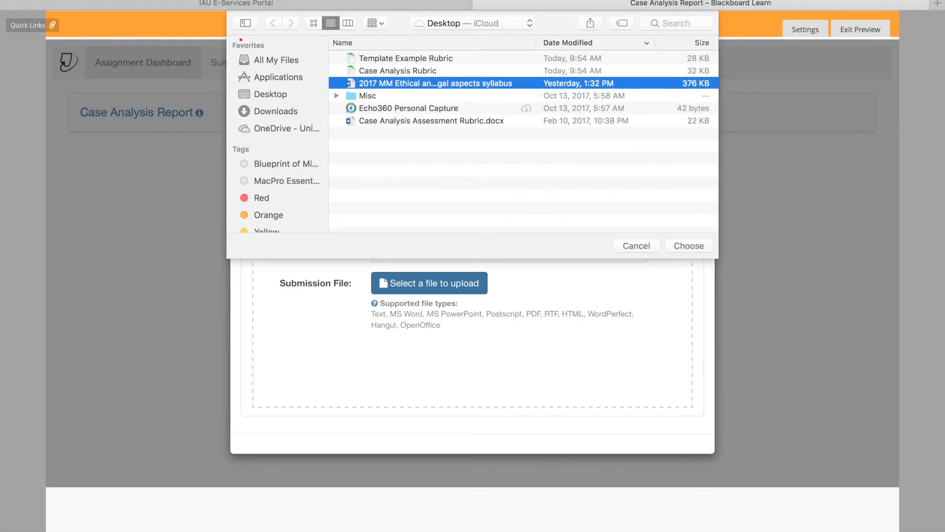
key(Return)
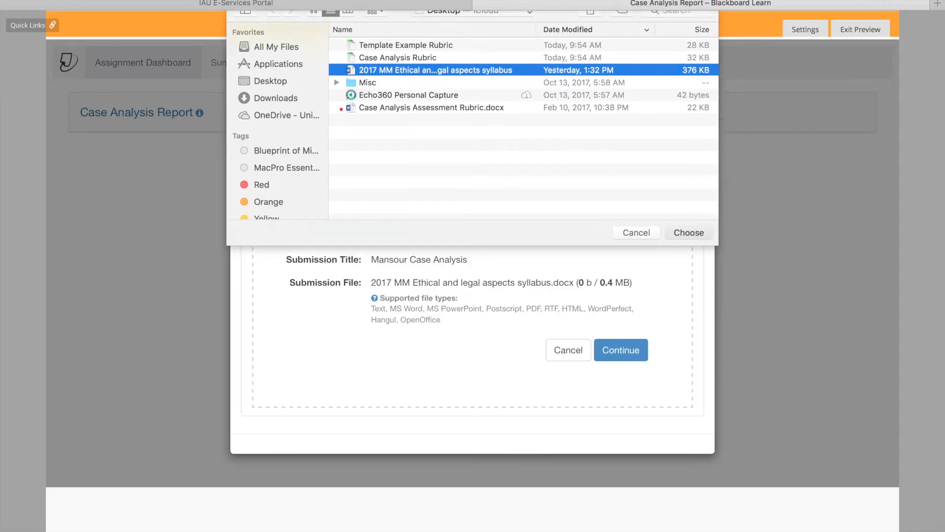
key(Return)
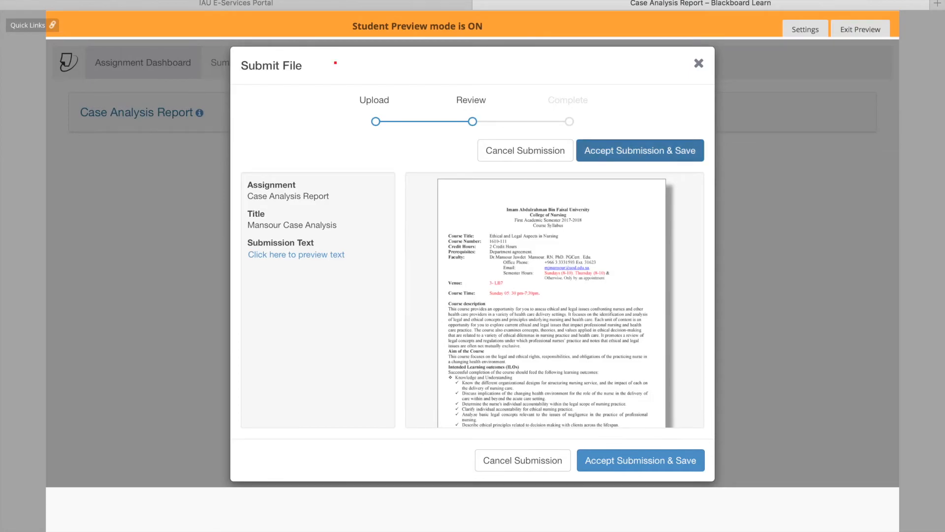
click(639, 151)
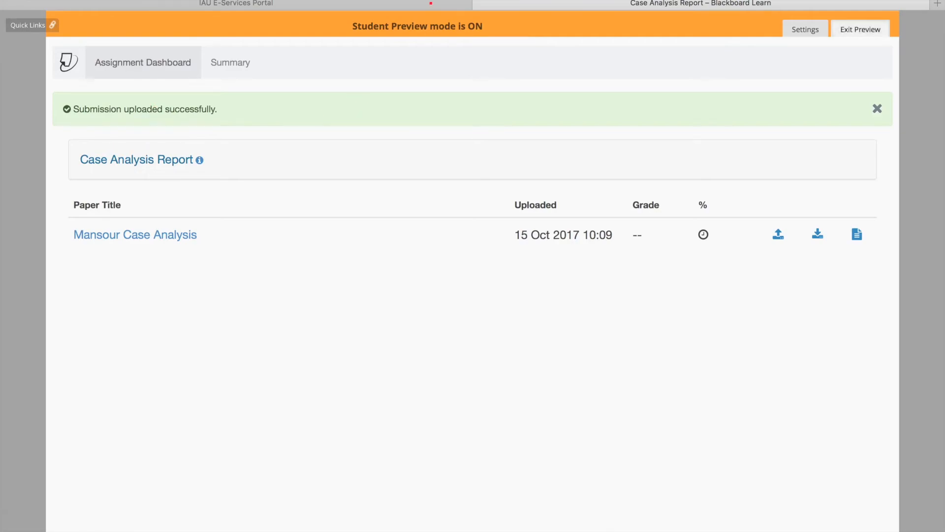
Step: Exit student preview, keeping the preview user and all data
click(861, 29)
click(334, 295)
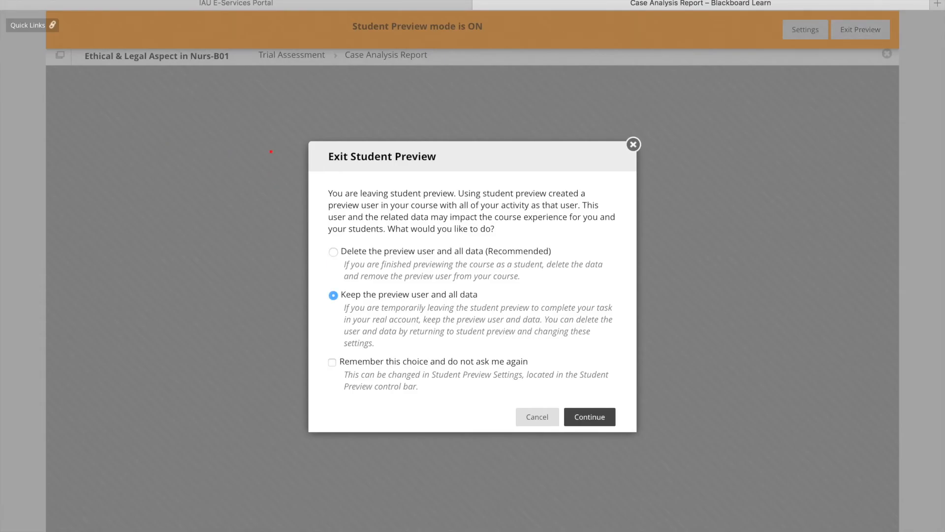
click(590, 416)
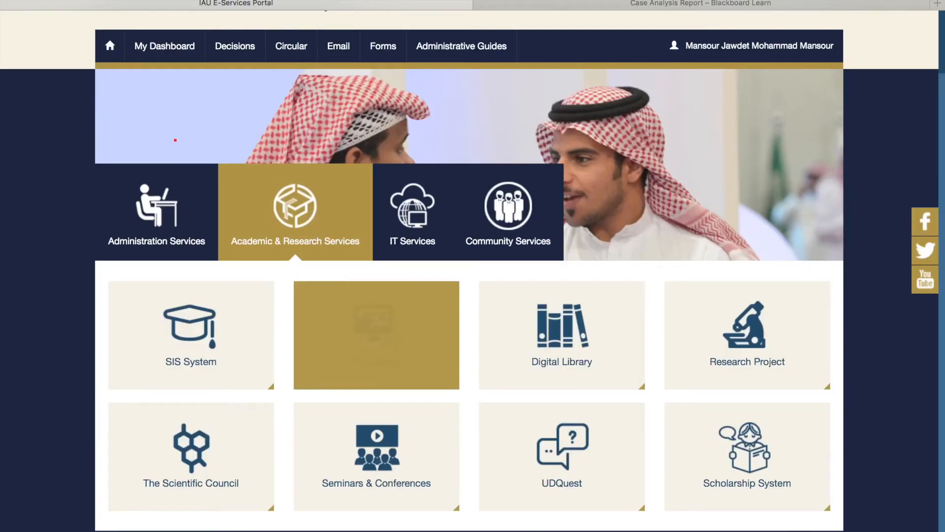
Step: Reopen Blackboard from the IAU E-Services Portal and open the Case Analysis Report inbox in the course's Trial Assessment area
click(369, 320)
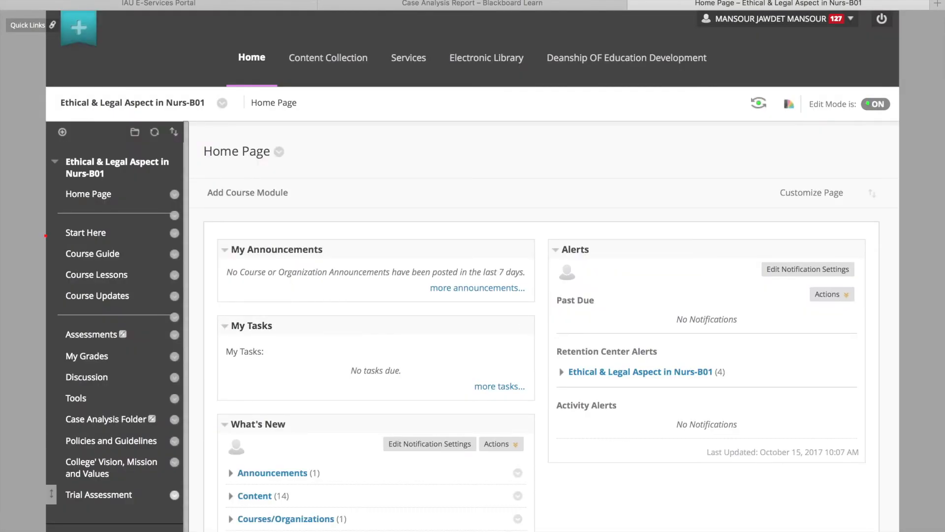
click(99, 494)
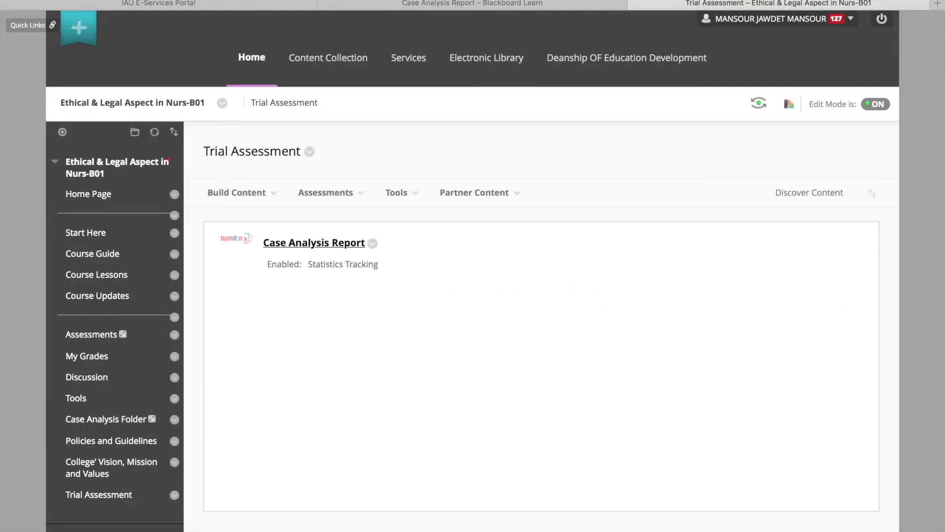
click(314, 243)
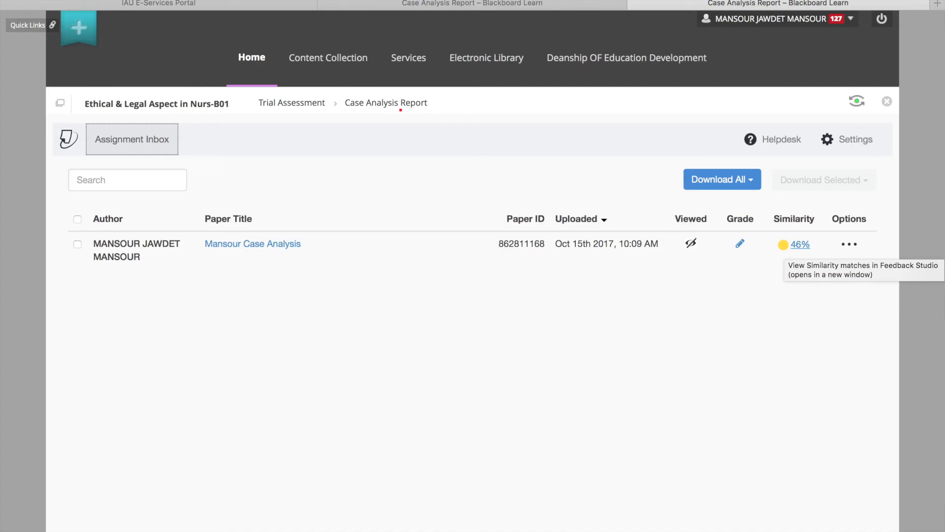
Step: Open the submitted paper in Feedback Studio for grading, and show the Similarity layer with the Grading layer hidden
click(800, 244)
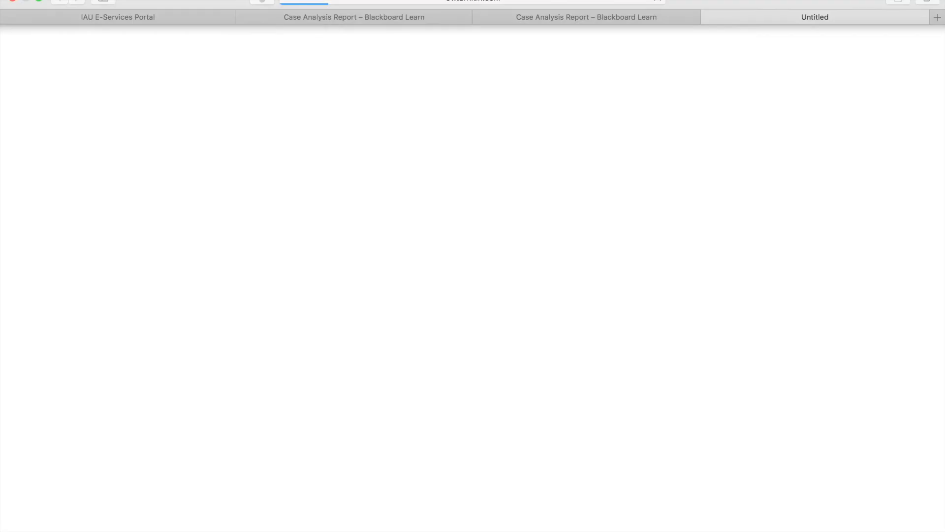
click(586, 17)
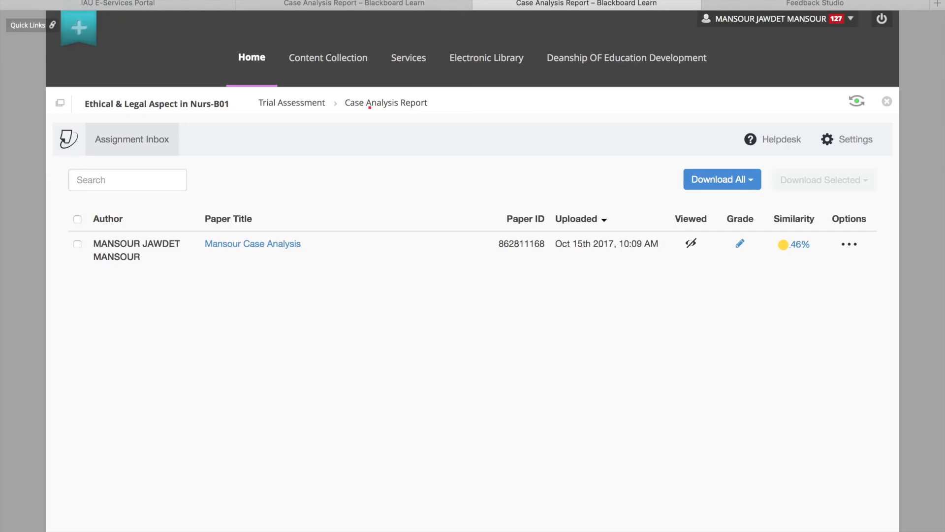
click(740, 244)
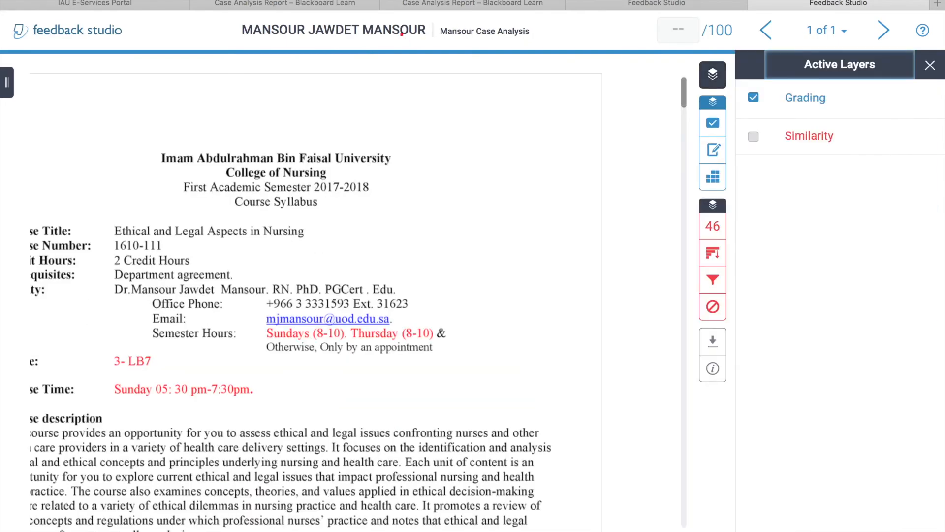
click(753, 137)
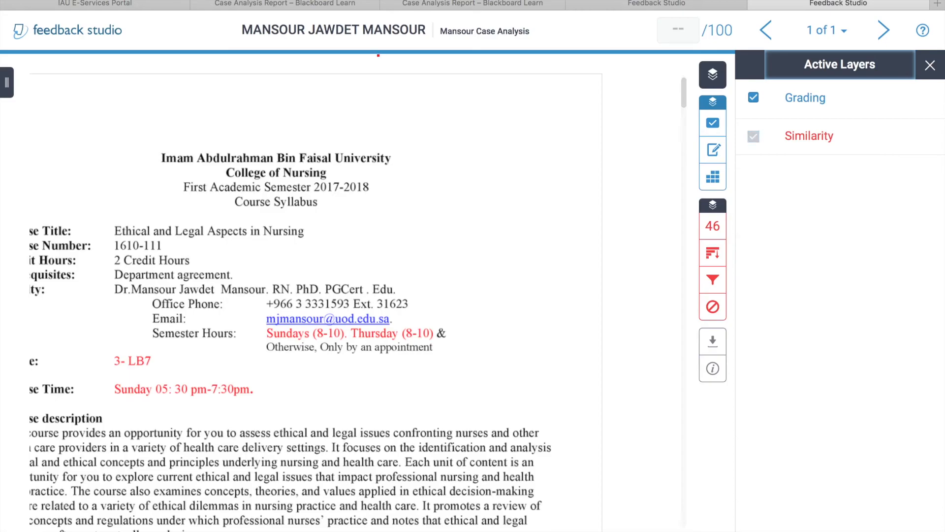
click(753, 98)
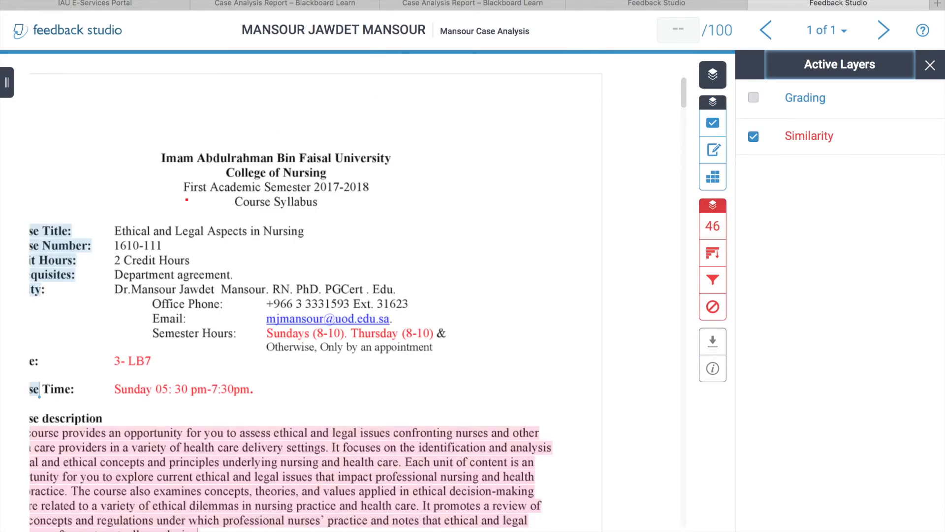
Step: Examine the similarity match on the course description with its full source text, and view the list of all matching sources
scroll(278, 128, down, 5)
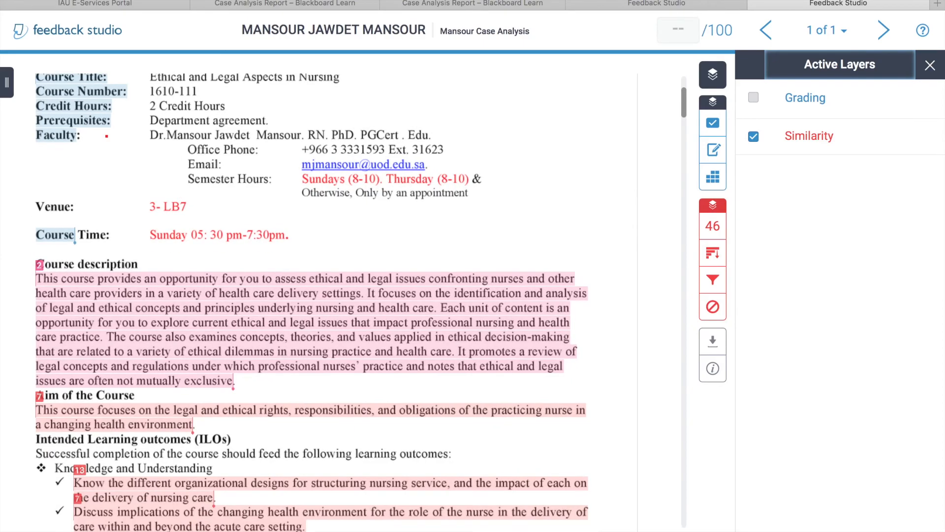
click(39, 265)
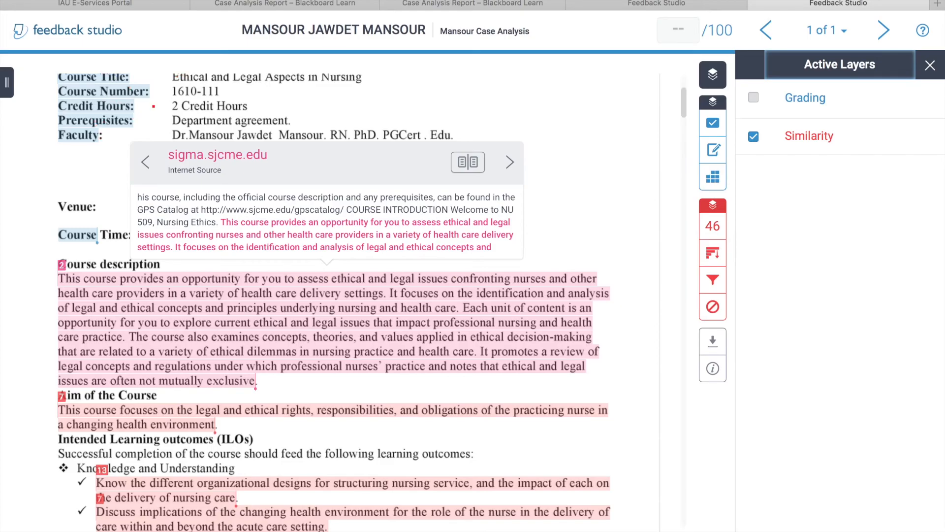
click(468, 162)
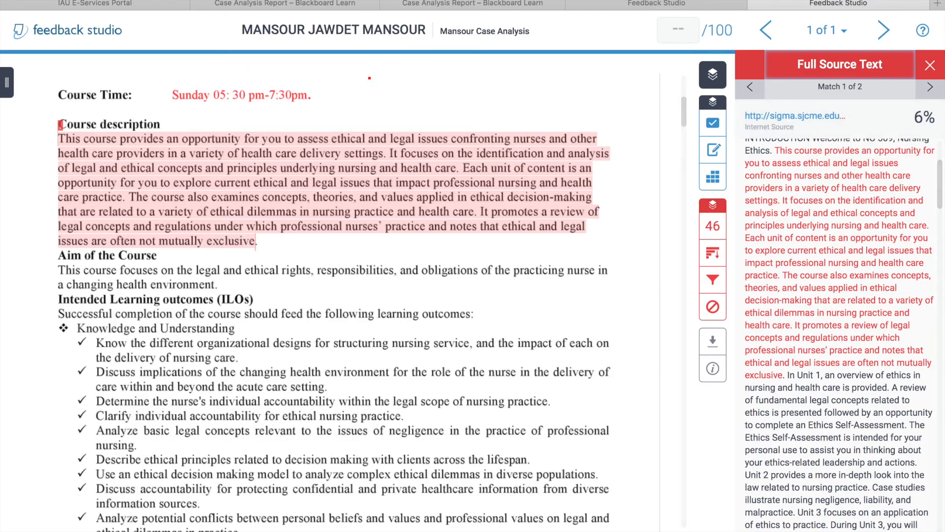
click(713, 253)
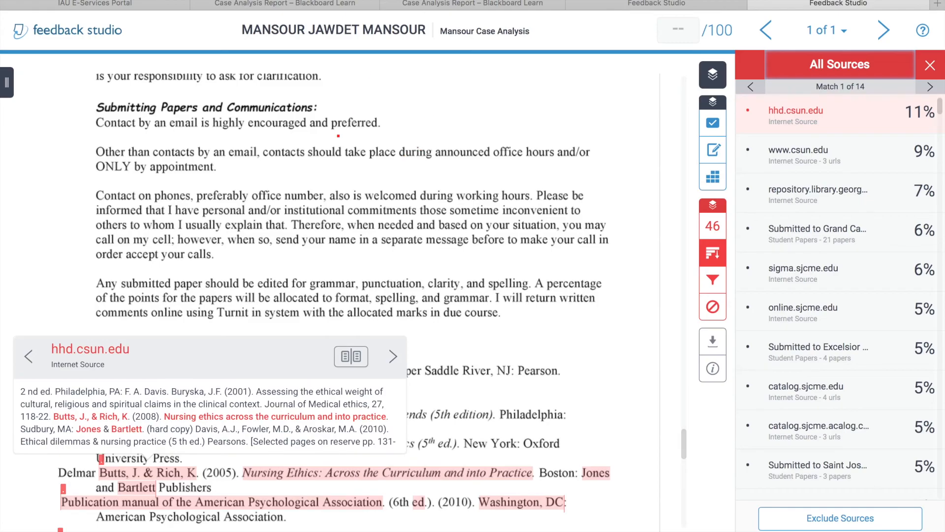
Step: View the feedback summary, and rate the Written expre criterion at 80-100% (20-25) in the Research Assessment rubric
click(713, 150)
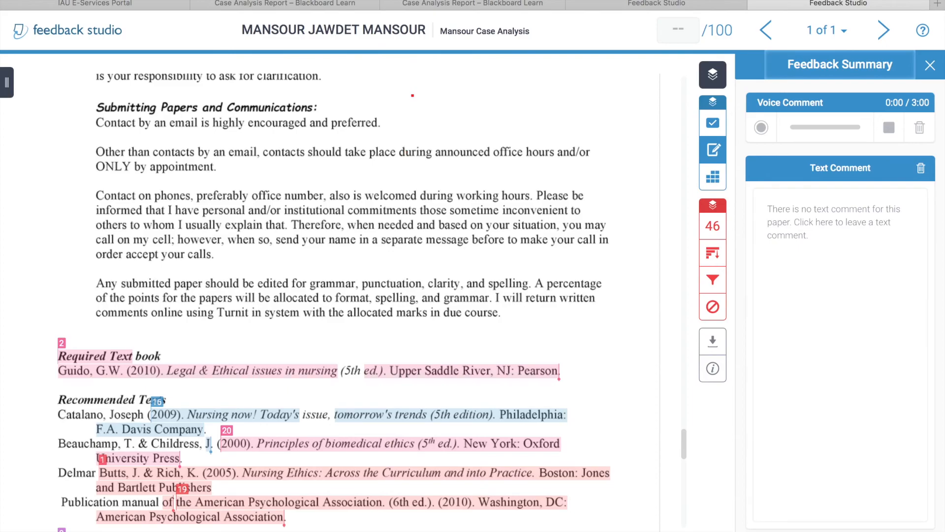
click(713, 177)
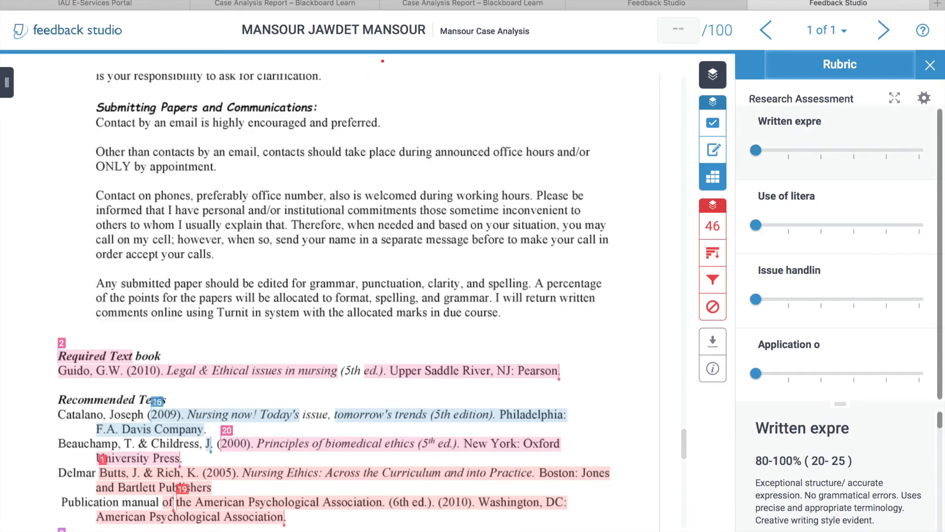
scroll(812, 433, down, 5)
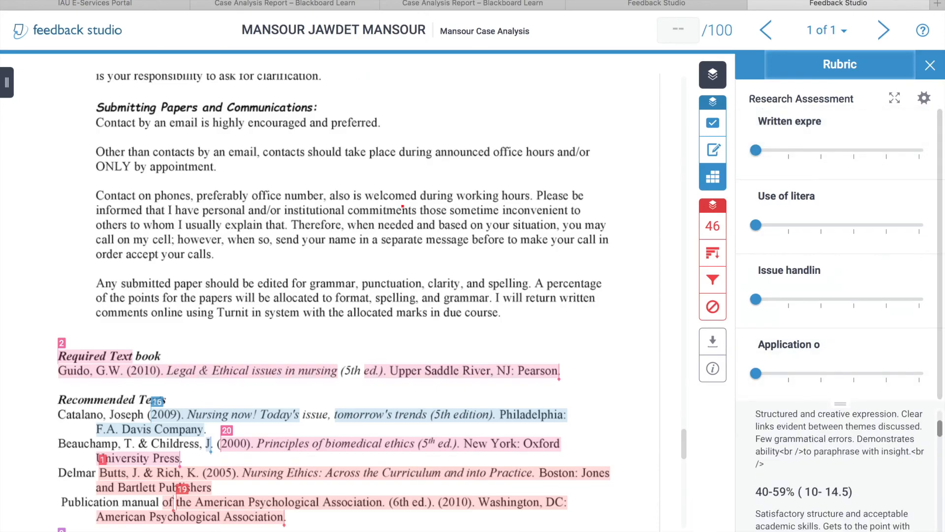
scroll(837, 468, down, 5)
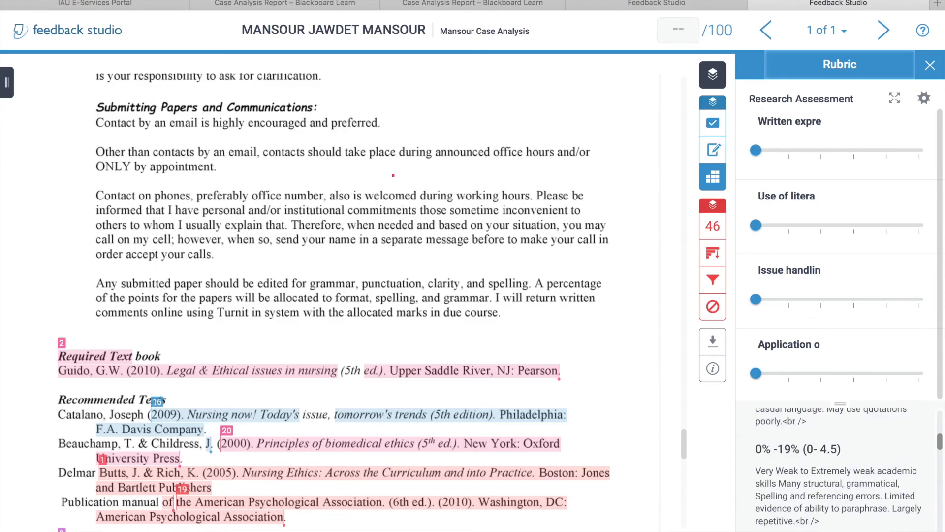
drag(756, 150, 789, 150)
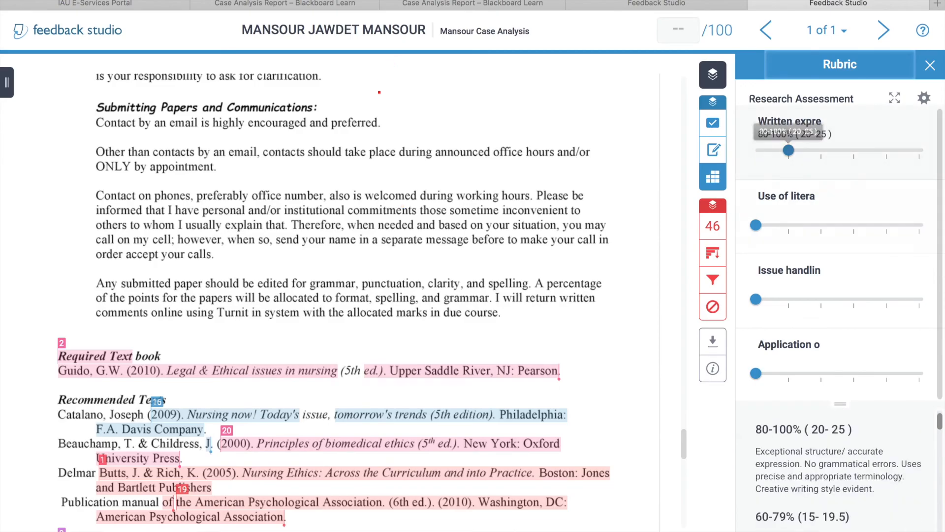
Step: Rate Use of litera and Issue handlin at 40-59% (10-14.5) and Application o at 80-100% (20-25) in the rubric
scroll(837, 468, down, 3)
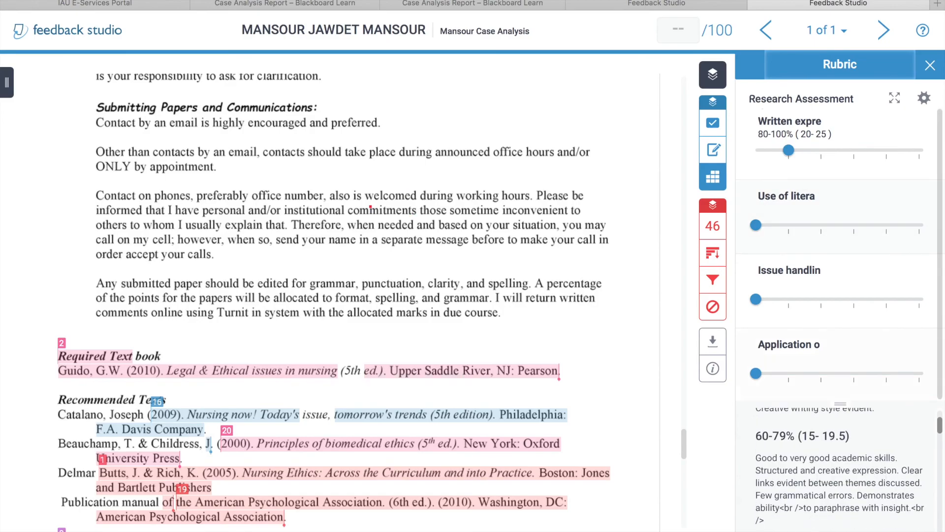
scroll(837, 472, down, 3)
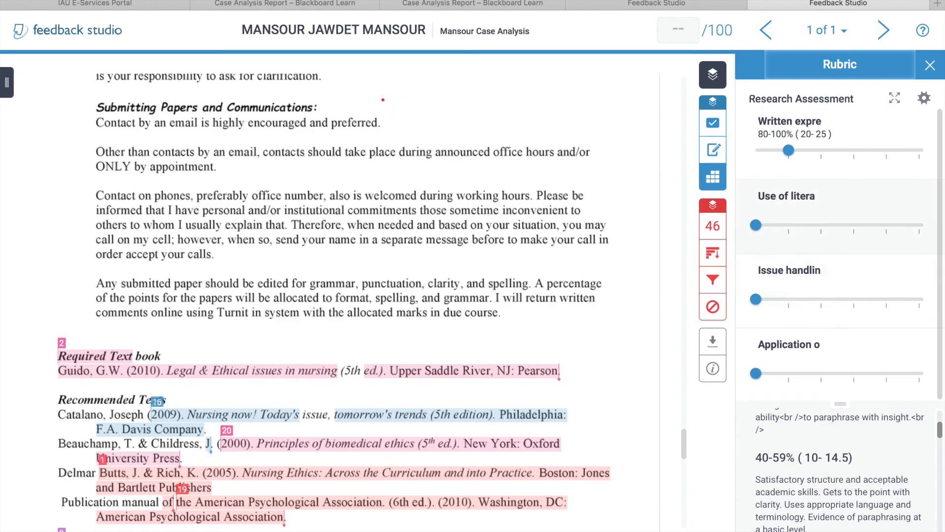
drag(755, 225, 854, 225)
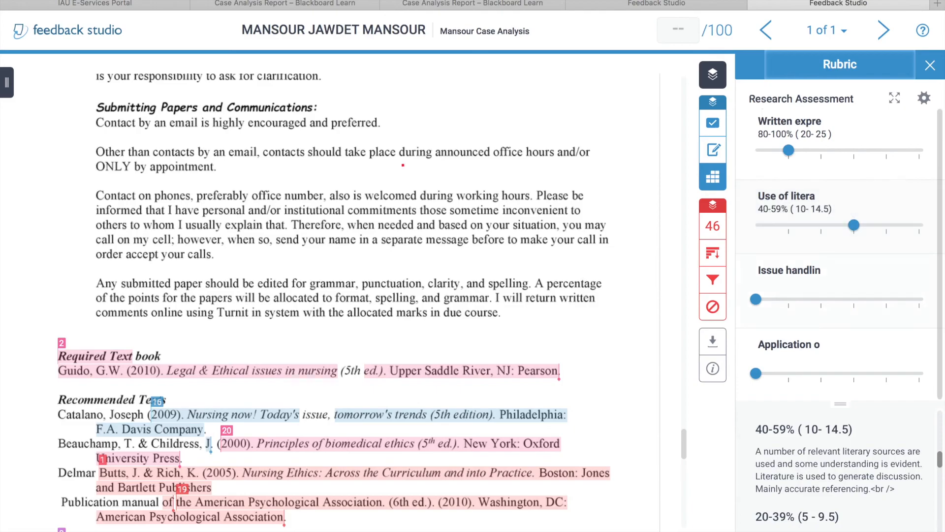
drag(755, 299, 854, 298)
drag(755, 373, 788, 373)
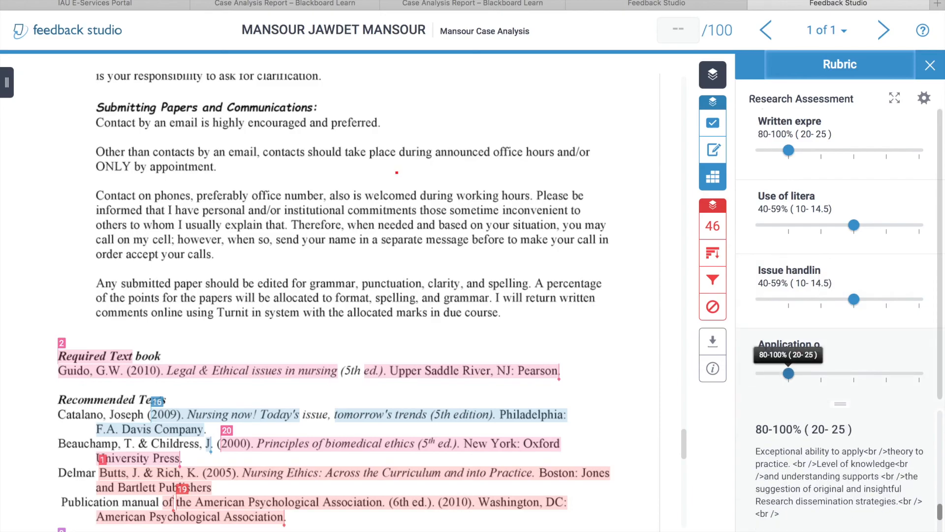
scroll(839, 465, down, 3)
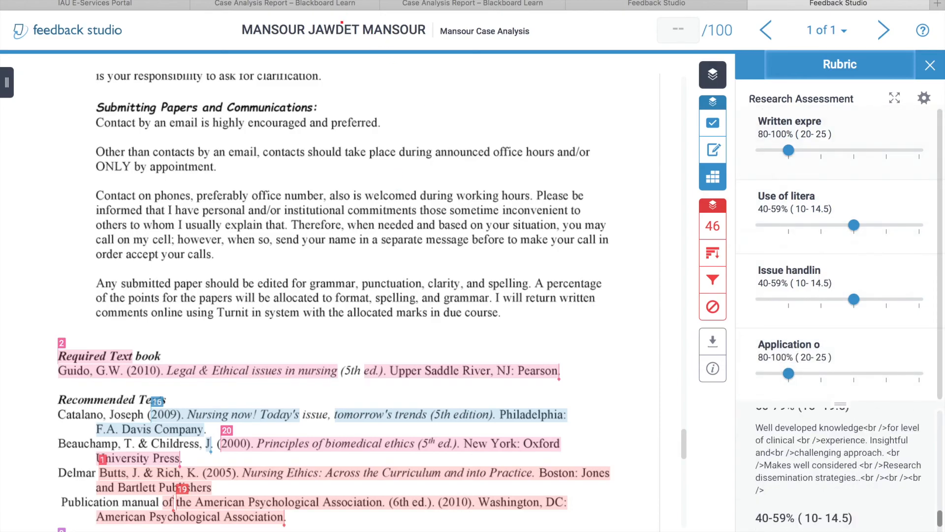
Step: Grade the paper 60 out of 100 with the feedback summary text comment "Qualitative comments", and close the paper's Feedback Studio tab
click(679, 30)
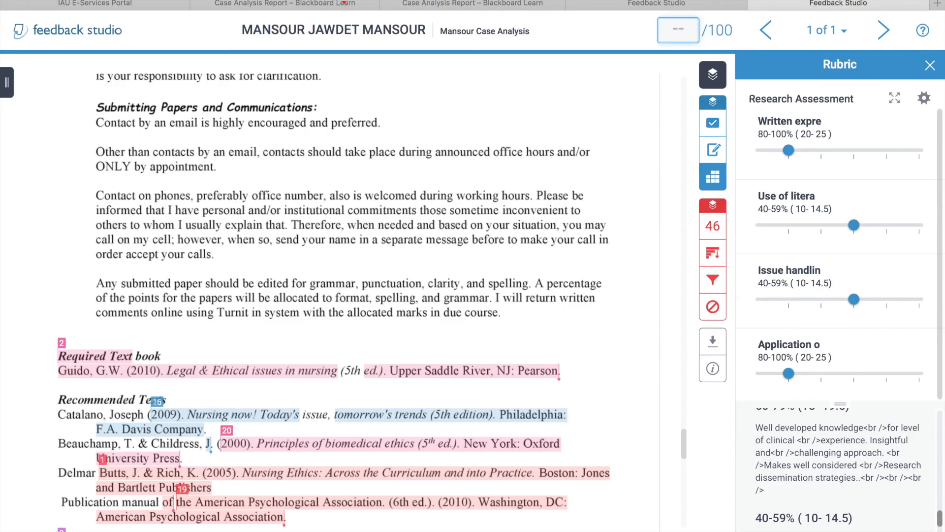
text(60)
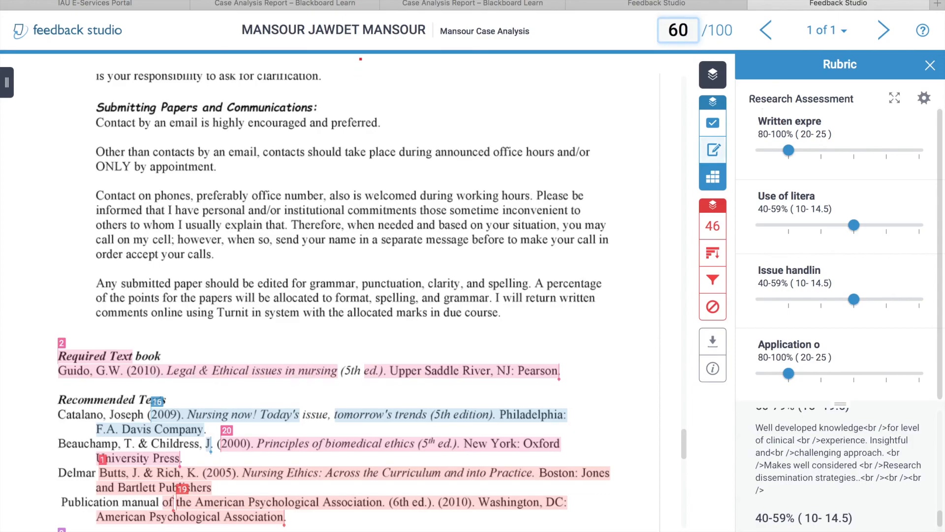
click(714, 149)
click(802, 222)
text(Q)
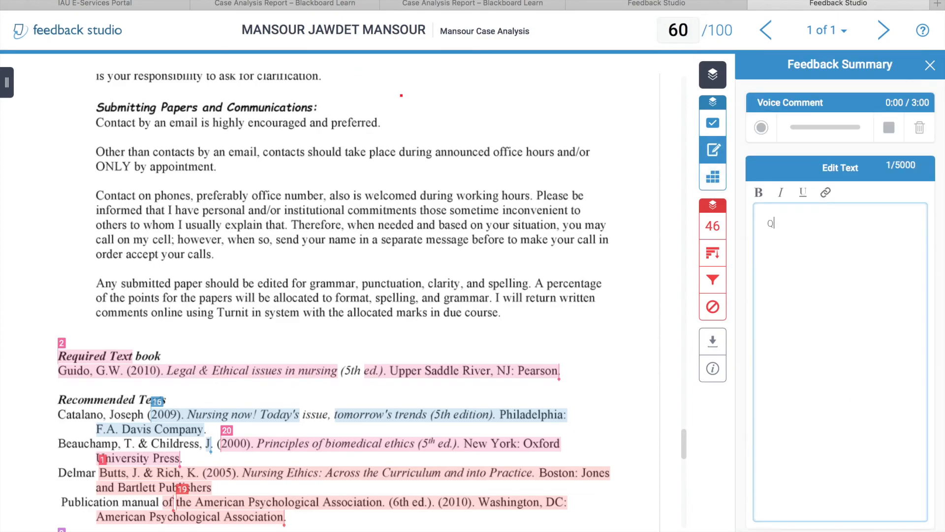
text(ualitative comments)
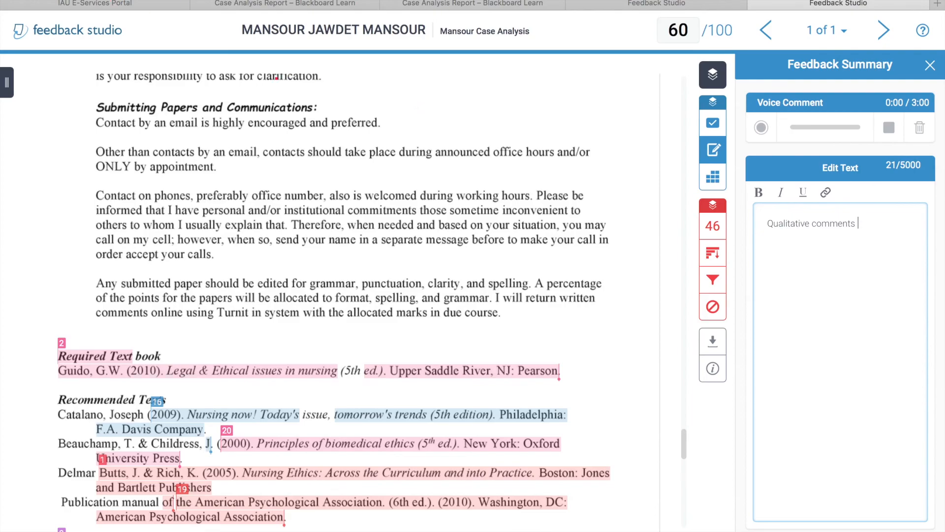
click(549, 187)
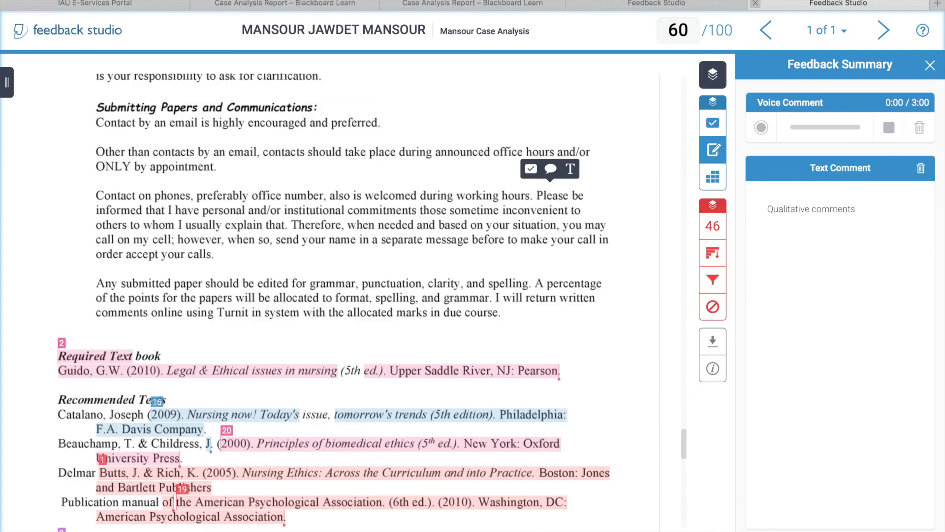
click(756, 3)
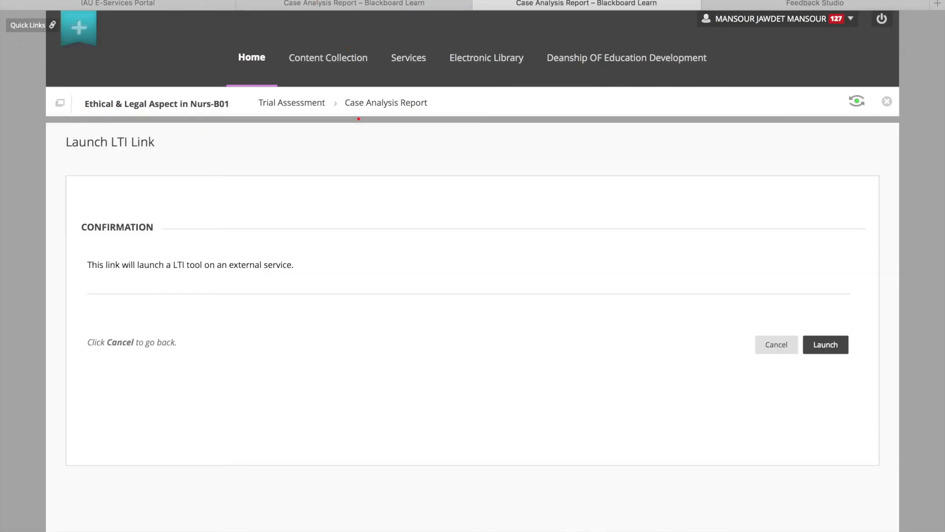